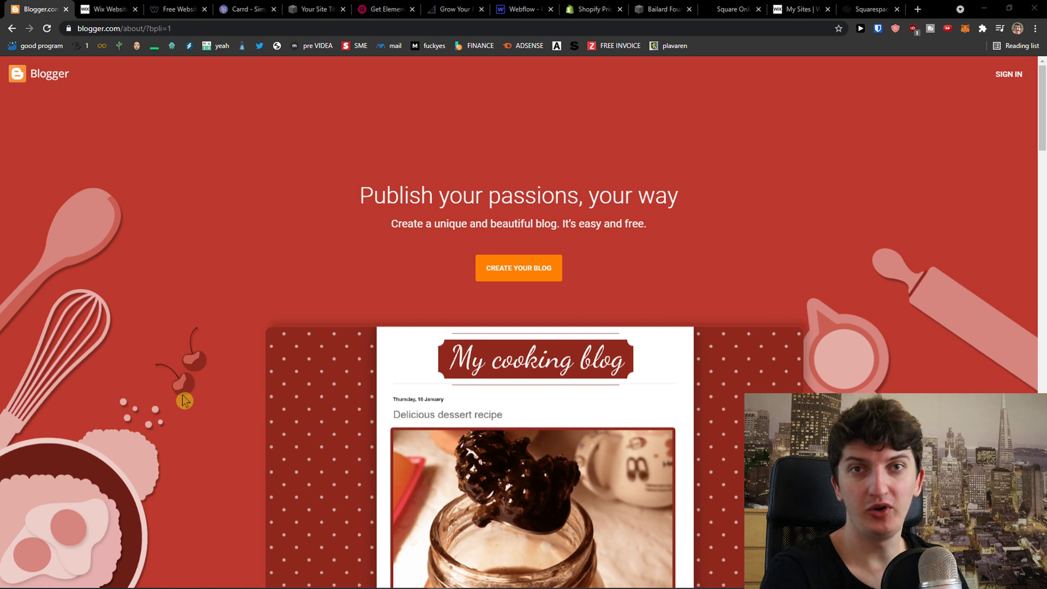
Scroll through the Blogger landing page and back up, then switch to the Wix editor
scroll(184, 401, "down", 3)
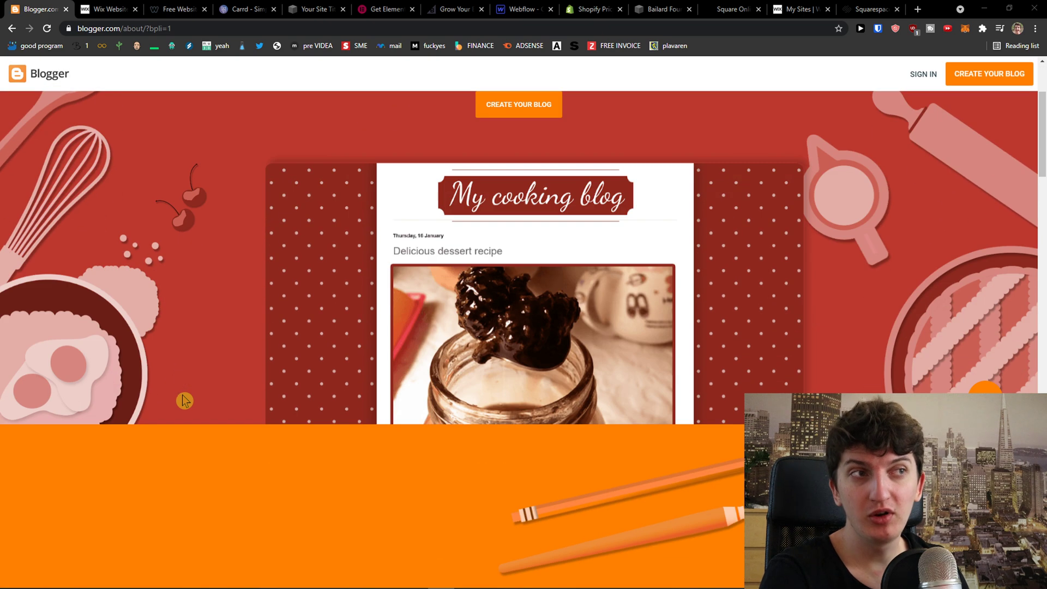
scroll(184, 401, "down", 5)
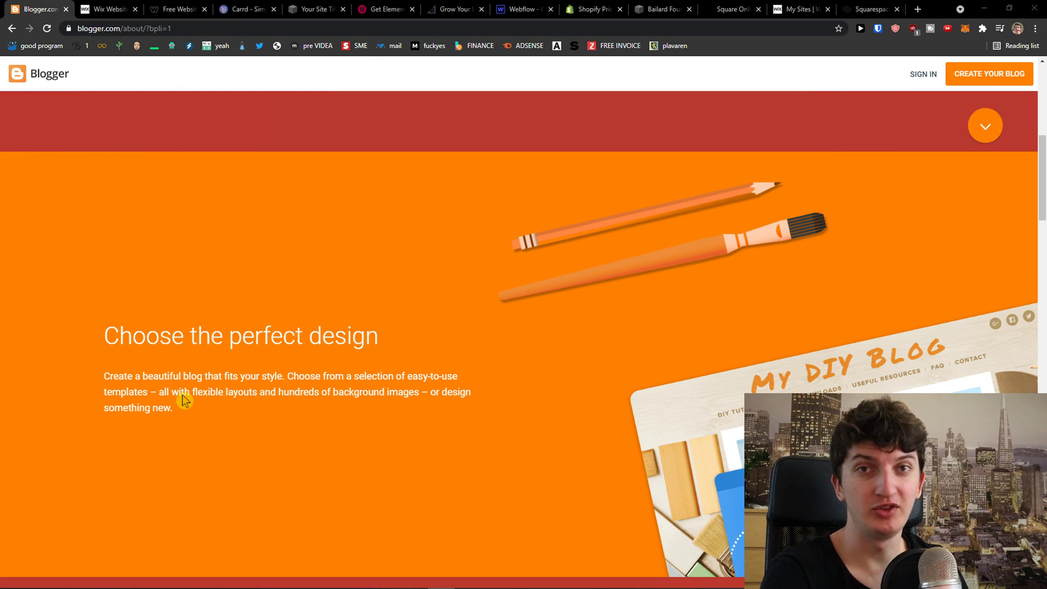
scroll(242, 400, "up", 8)
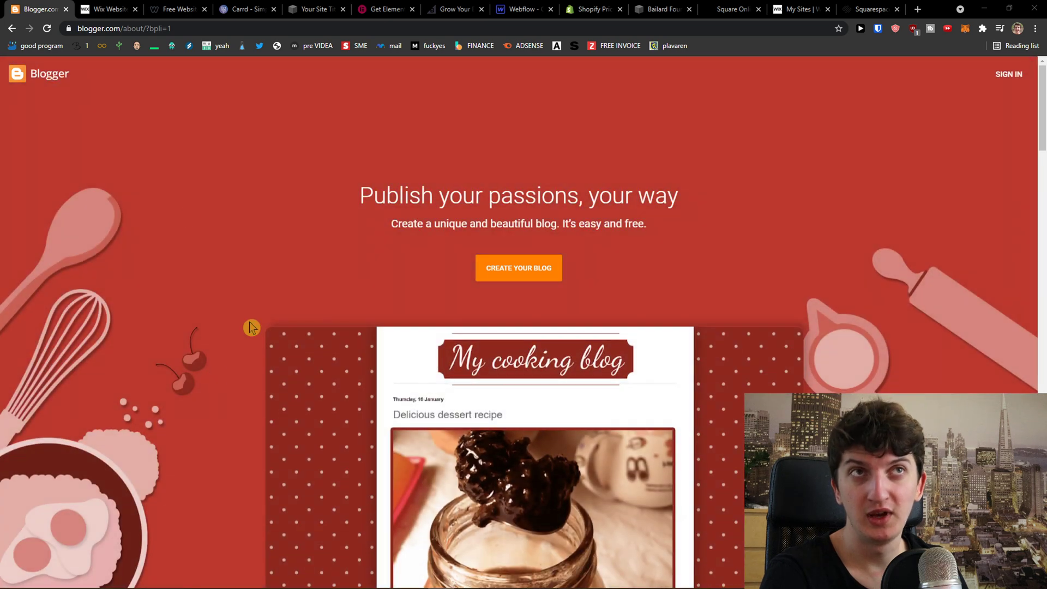
left_click(101, 9)
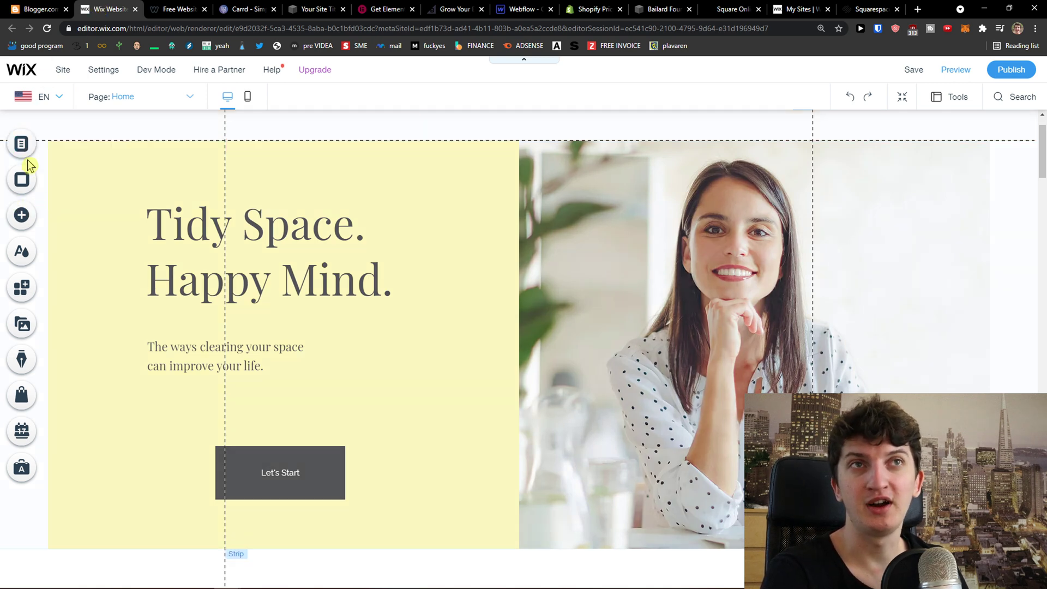
Nudge the 'Tidy Space. Happy Mind.' heading slightly downward
left_click(250, 247)
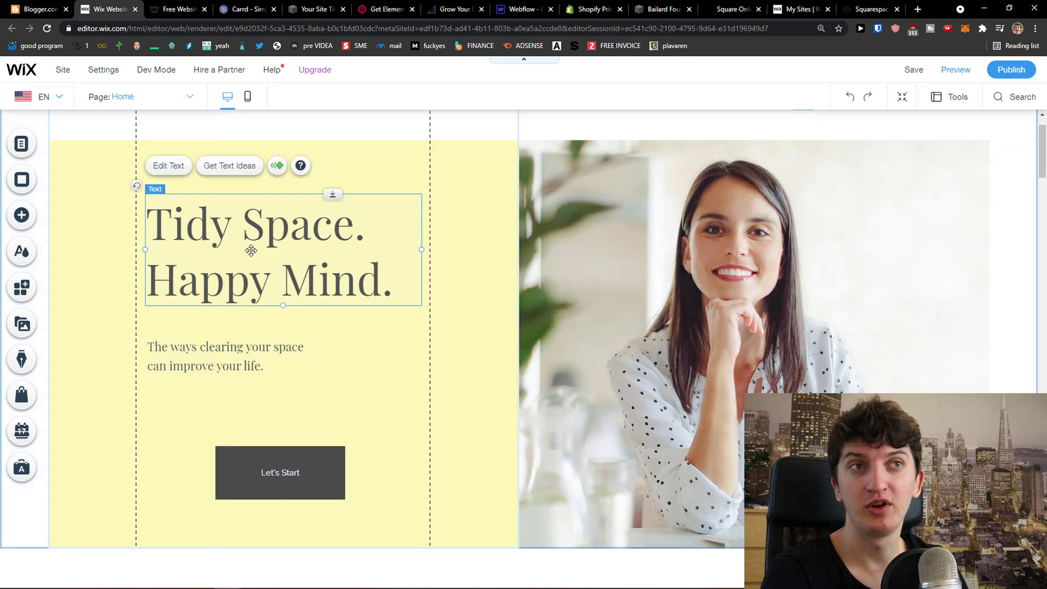
mouse_move(250, 248)
left_mouse_down()
mouse_move(215, 277)
mouse_move(245, 259)
left_mouse_up()
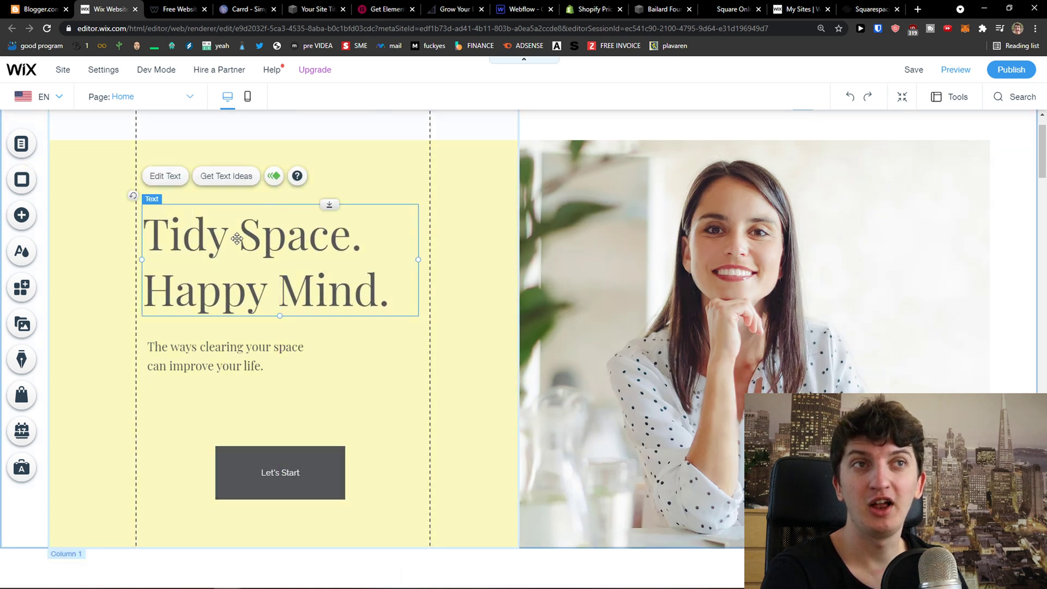
scroll(197, 264, "down", 1)
scroll(198, 272, "up", 2)
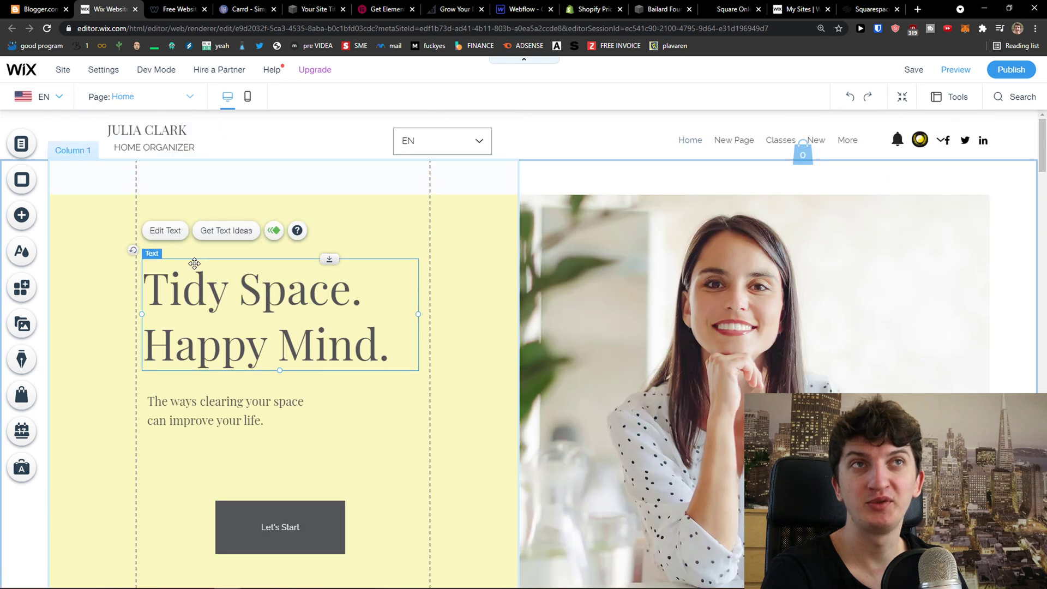
scroll(192, 264, "down", 2)
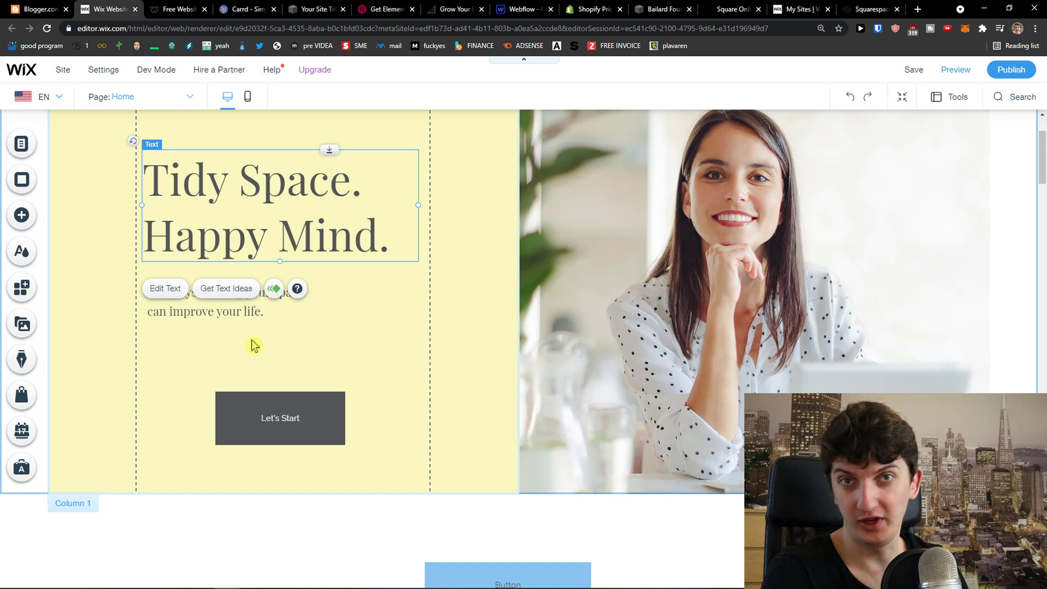
Move the Let's Start button under the intro text, enlarging it and shifting it right
left_click_drag(266, 406, 254, 387)
scroll(231, 433, "down", 2)
left_click_drag(274, 286, 173, 491)
scroll(580, 388, "down", 5)
scroll(261, 474, "down", 4)
scroll(254, 547, "up", 13)
scroll(264, 507, "down", 1)
left_click_drag(248, 453, 309, 443)
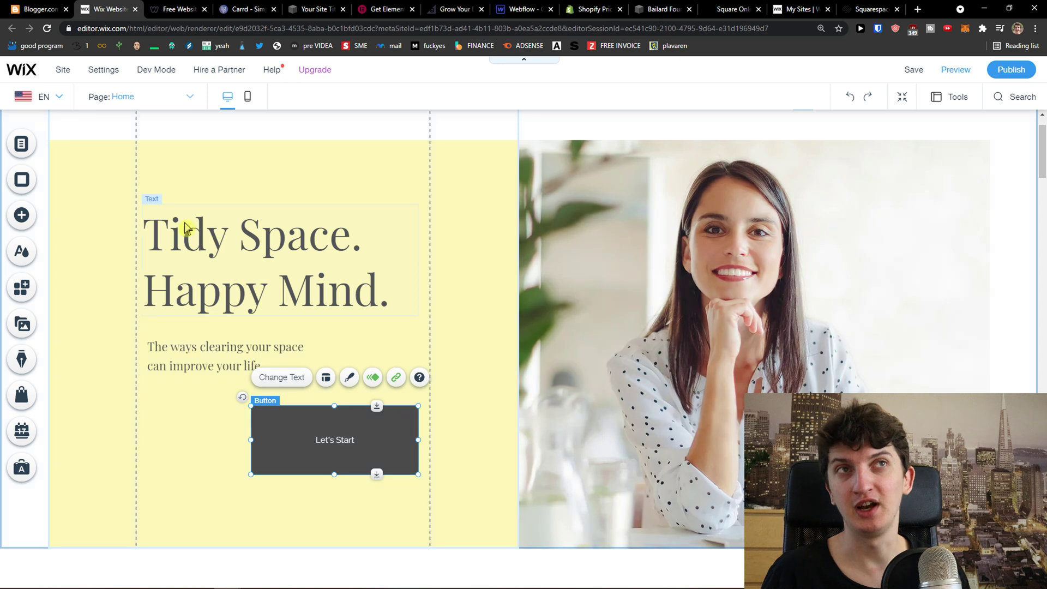
Open the Weebly homepage and scroll through it
left_click(183, 10)
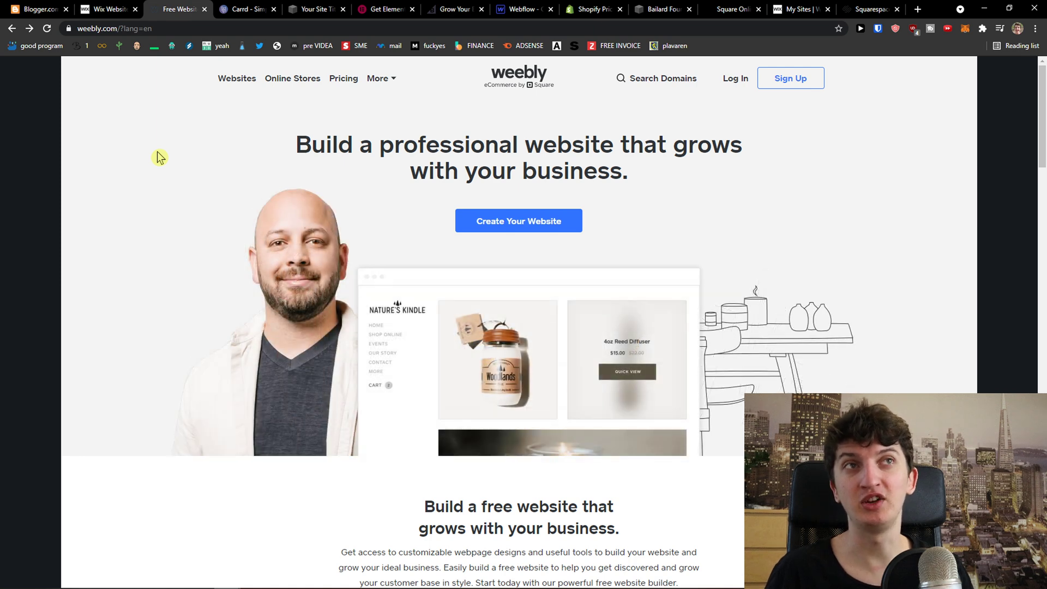
scroll(157, 151, "down", 2)
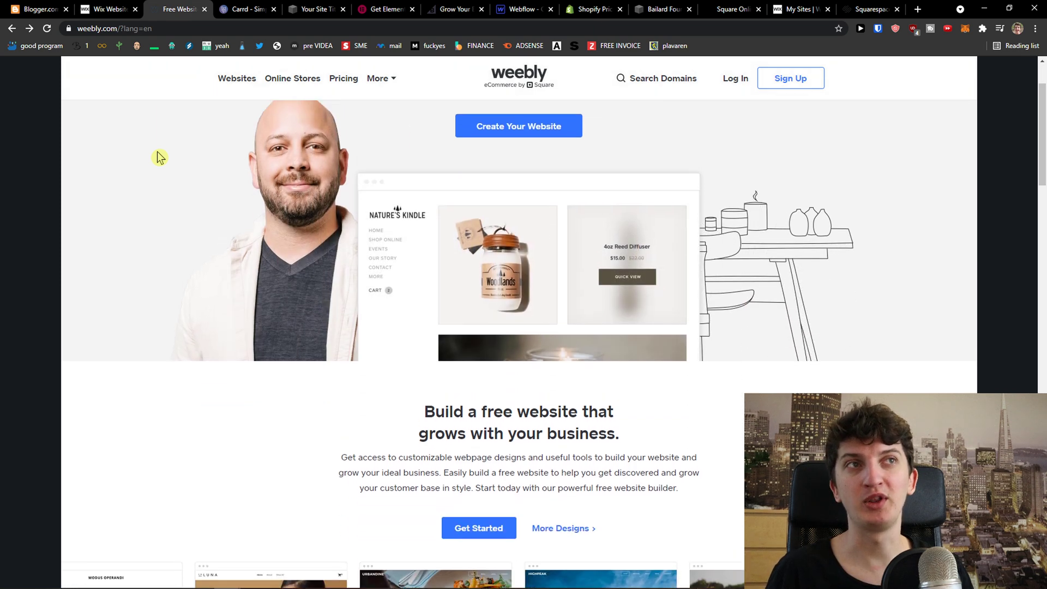
scroll(157, 152, "up", 2)
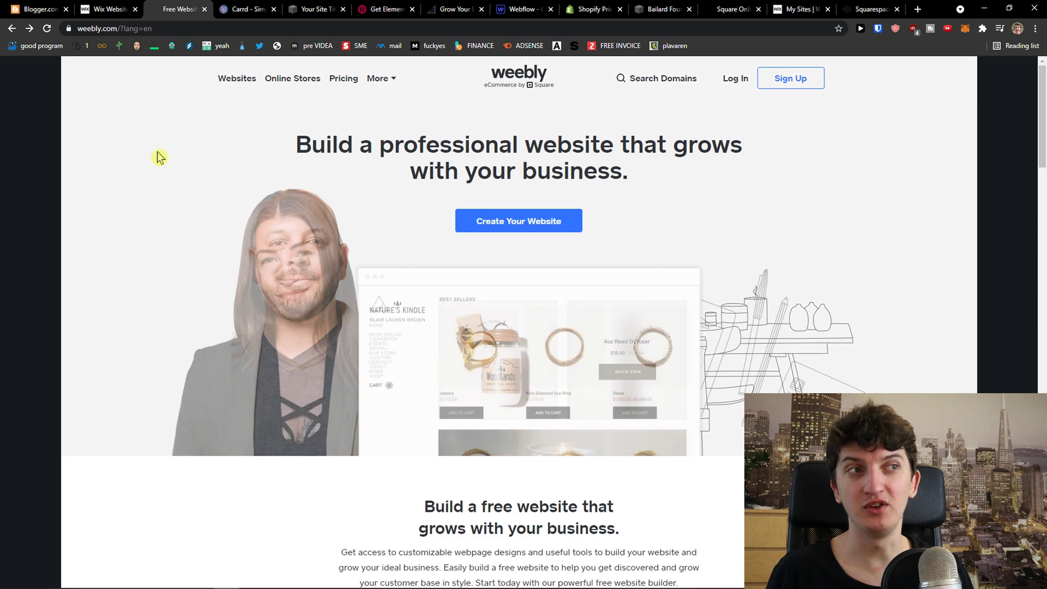
scroll(157, 156, "down", 1)
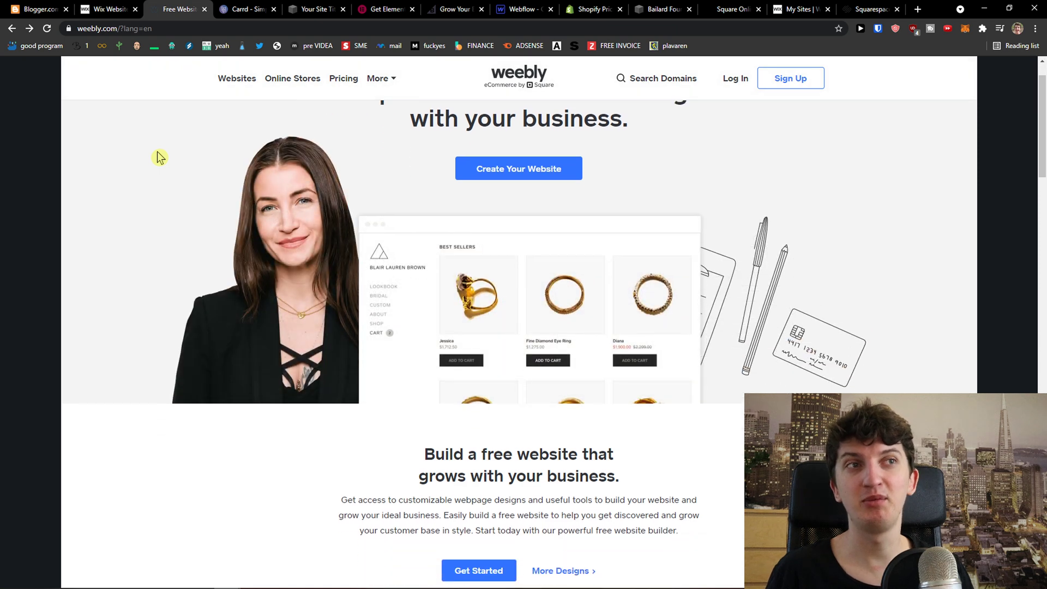
scroll(157, 155, "up", 1)
Compare Weebly's Free, Connect, Pro and Business plans (€0 to €20/mo), then switch to Carrd
left_click(343, 80)
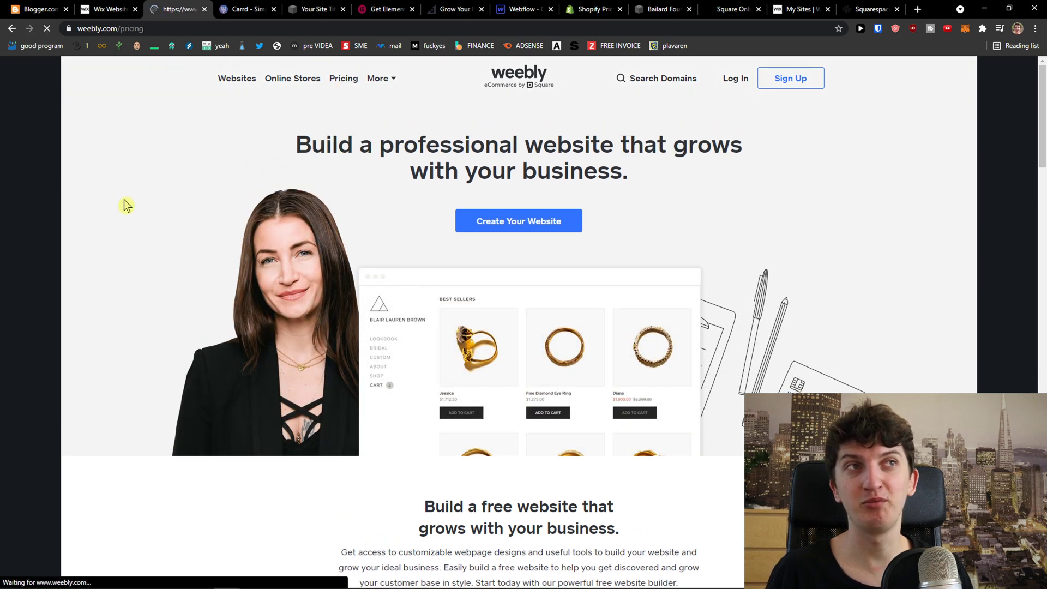
scroll(125, 205, "down", 4)
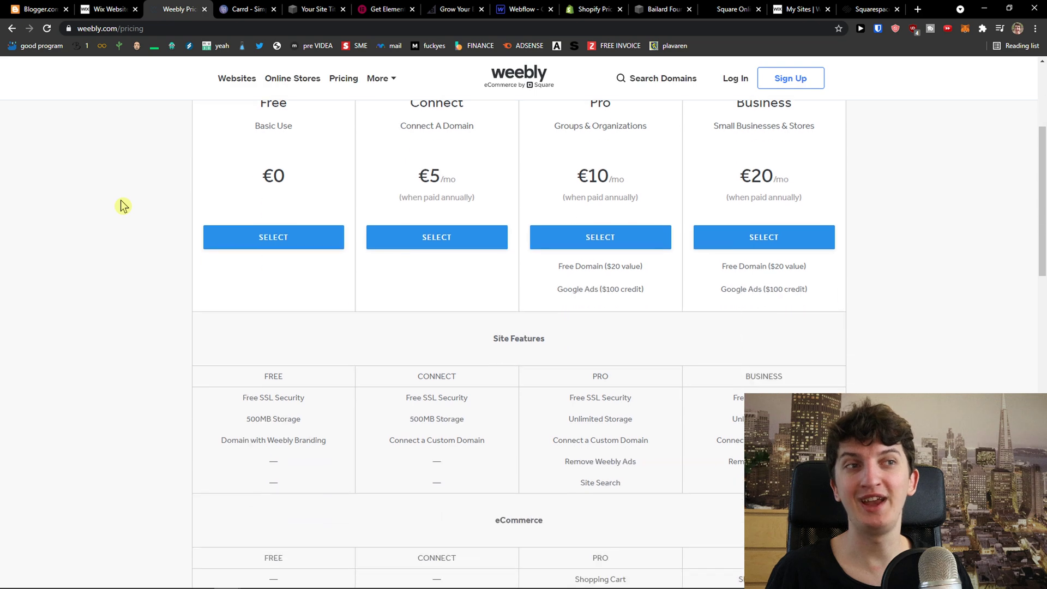
scroll(121, 205, "up", 4)
scroll(121, 205, "down", 2)
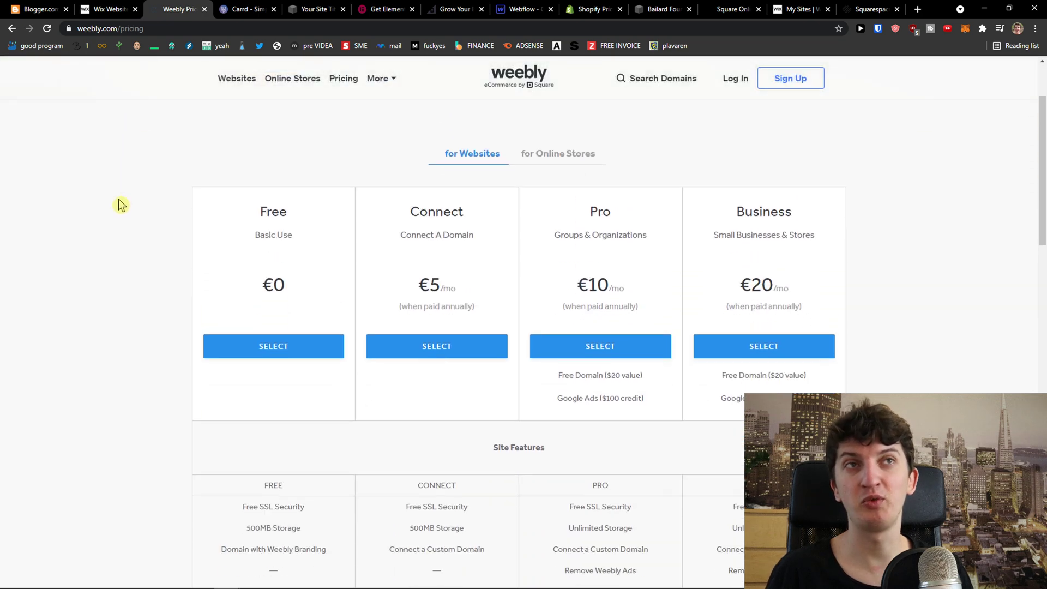
left_click_drag(322, 234, 329, 264)
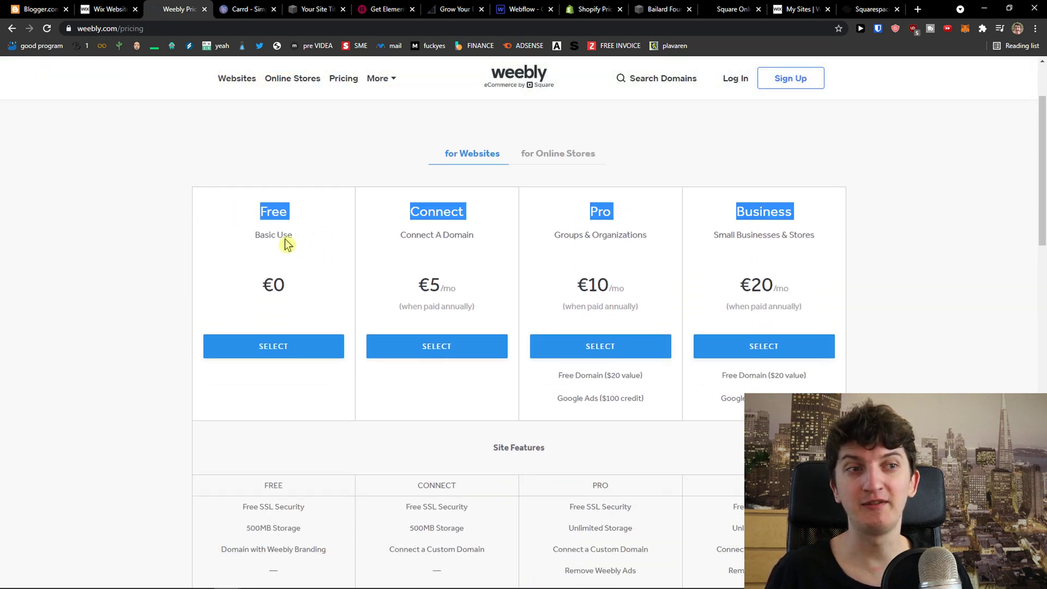
scroll(259, 238, "down", 7)
scroll(175, 234, "up", 6)
scroll(169, 236, "down", 7)
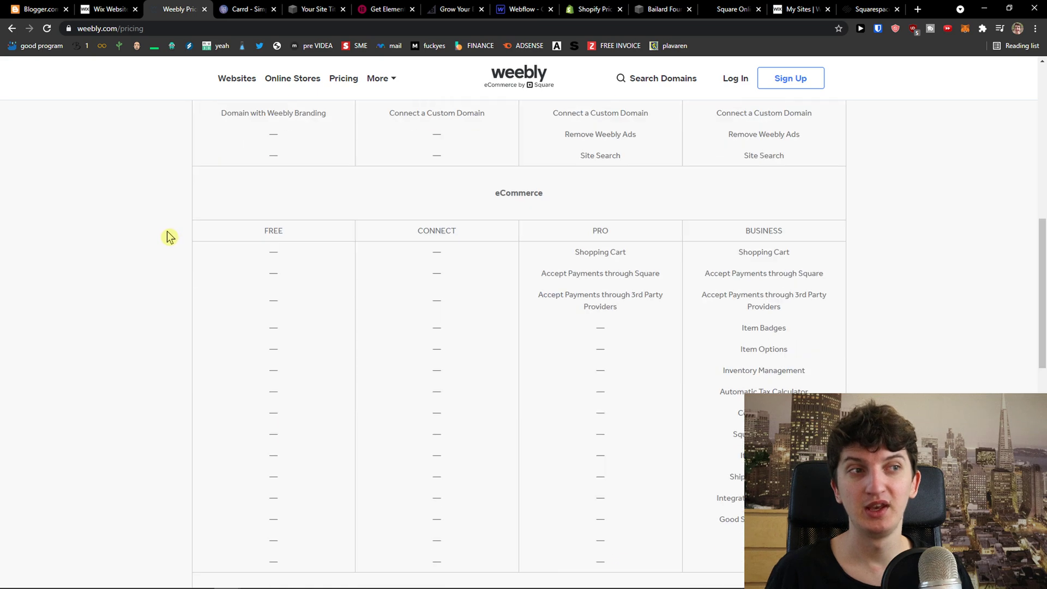
scroll(169, 236, "up", 7)
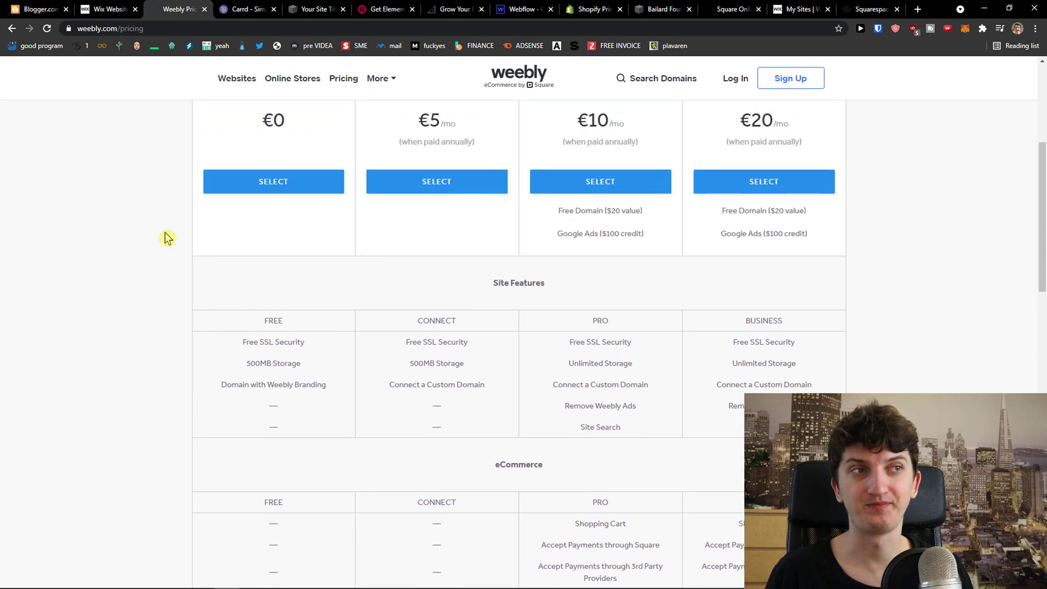
scroll(167, 239, "down", 12)
scroll(212, 140, "up", 3)
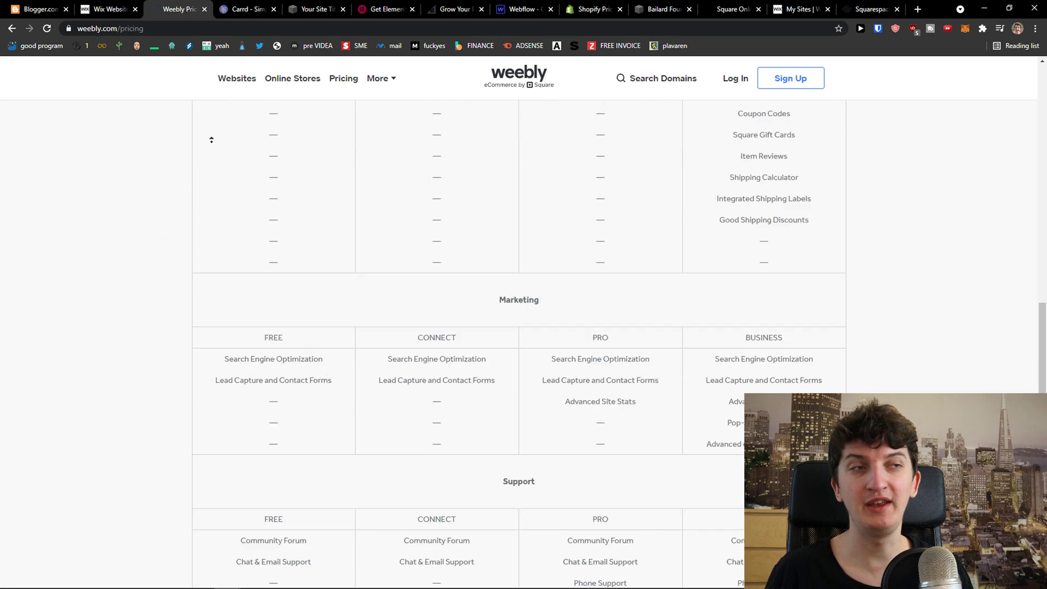
scroll(212, 145, "up", 15)
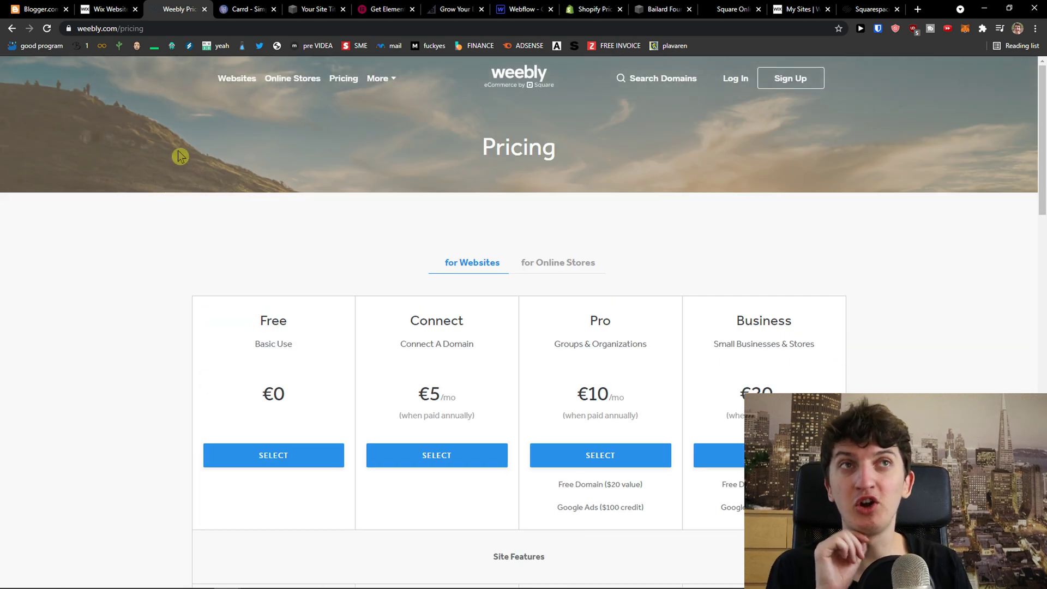
left_click(256, 7)
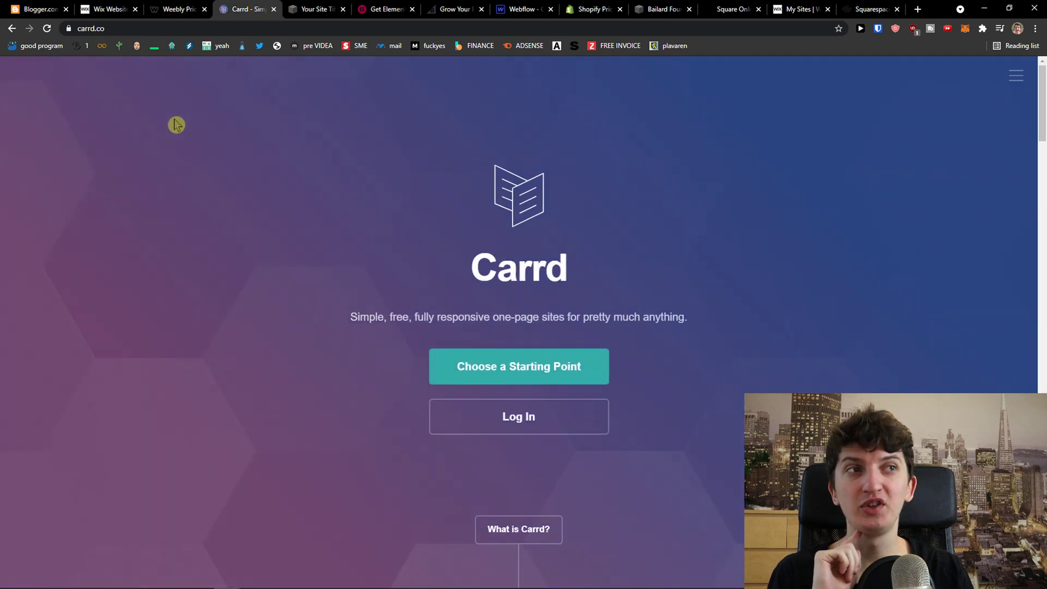
Scroll Carrd's homepage down to the $19/year Go Pro offer and back up
scroll(177, 124, "down", 8)
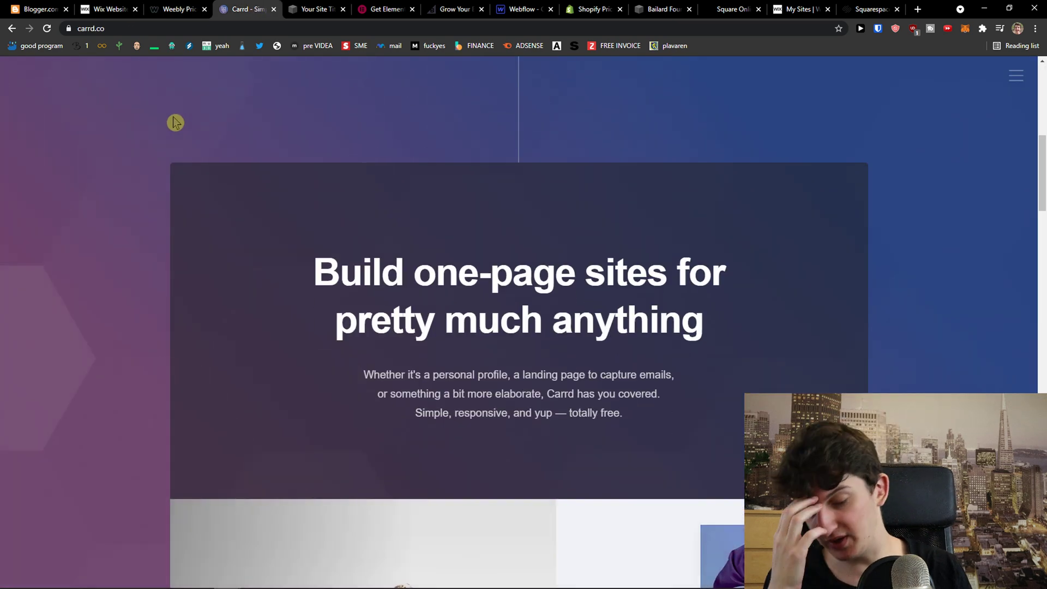
scroll(169, 118, "down", 1)
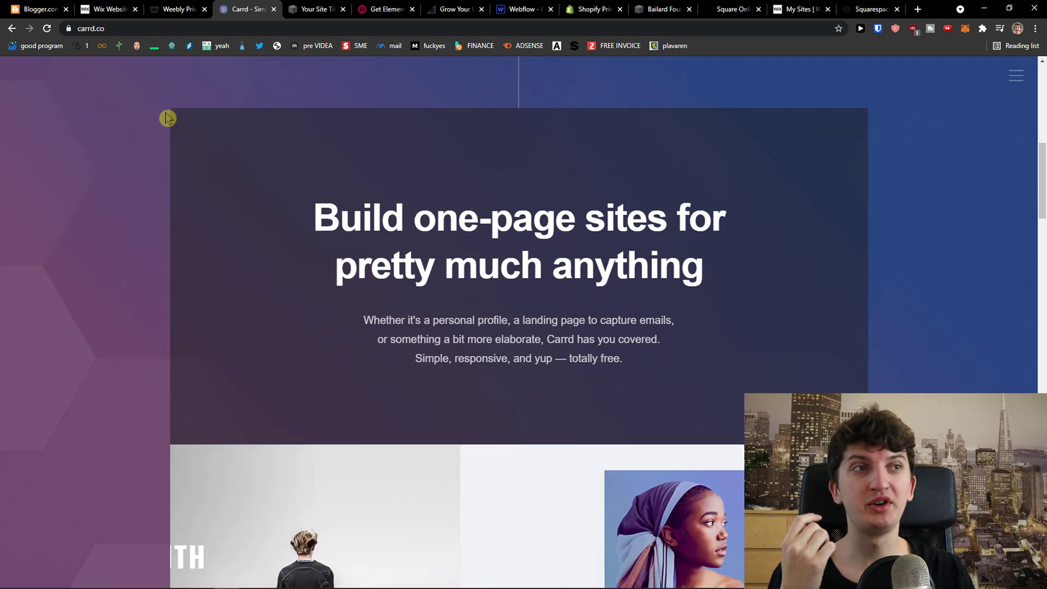
scroll(165, 114, "down", 10)
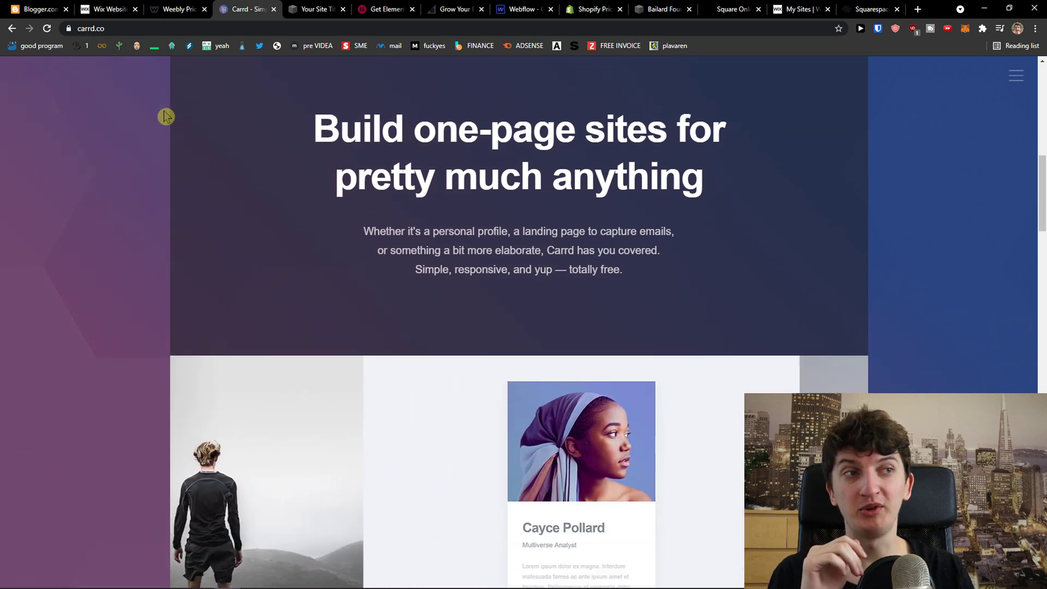
scroll(165, 114, "down", 5)
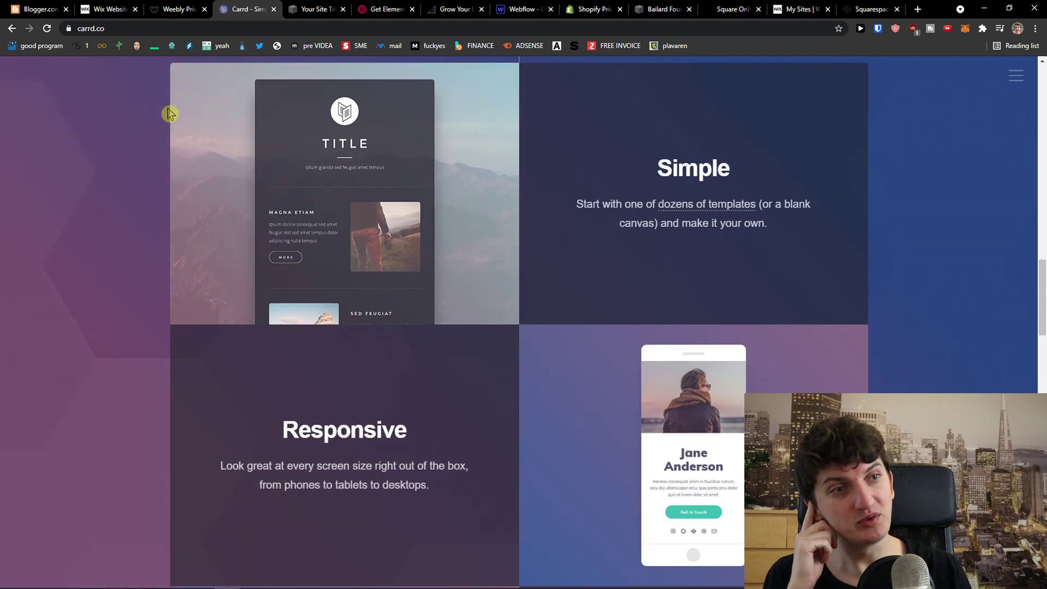
scroll(163, 113, "down", 6)
scroll(161, 113, "down", 8)
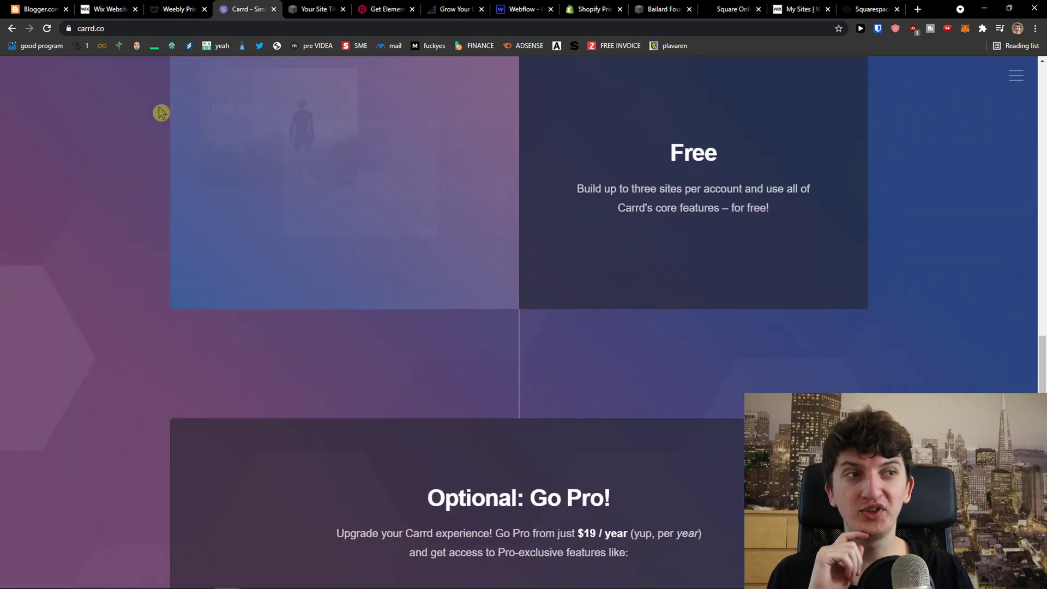
scroll(519, 322, "down", 7)
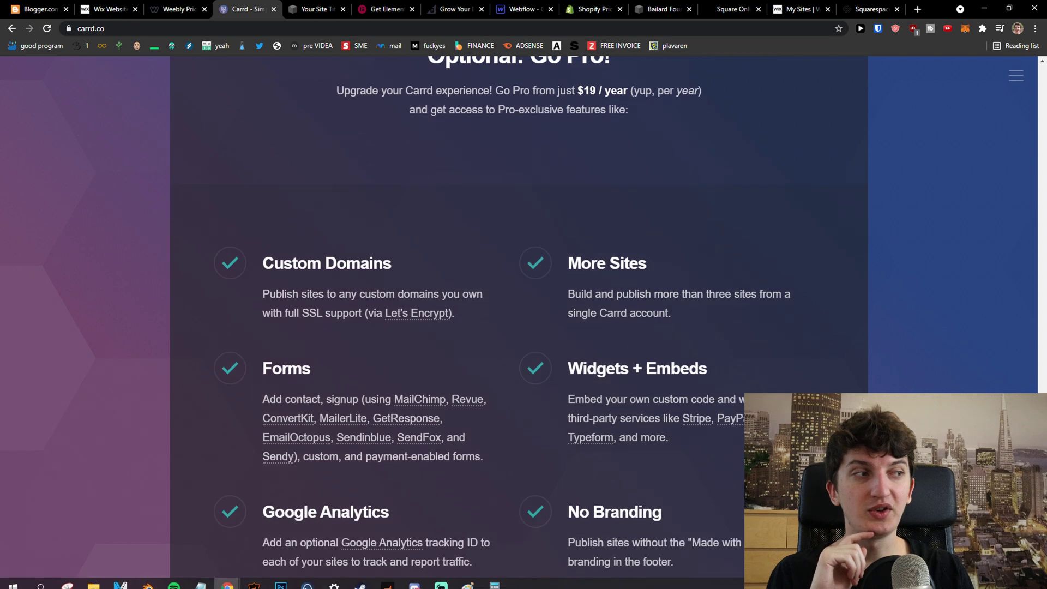
scroll(519, 322, "up", 4)
scroll(724, 217, "up", 17)
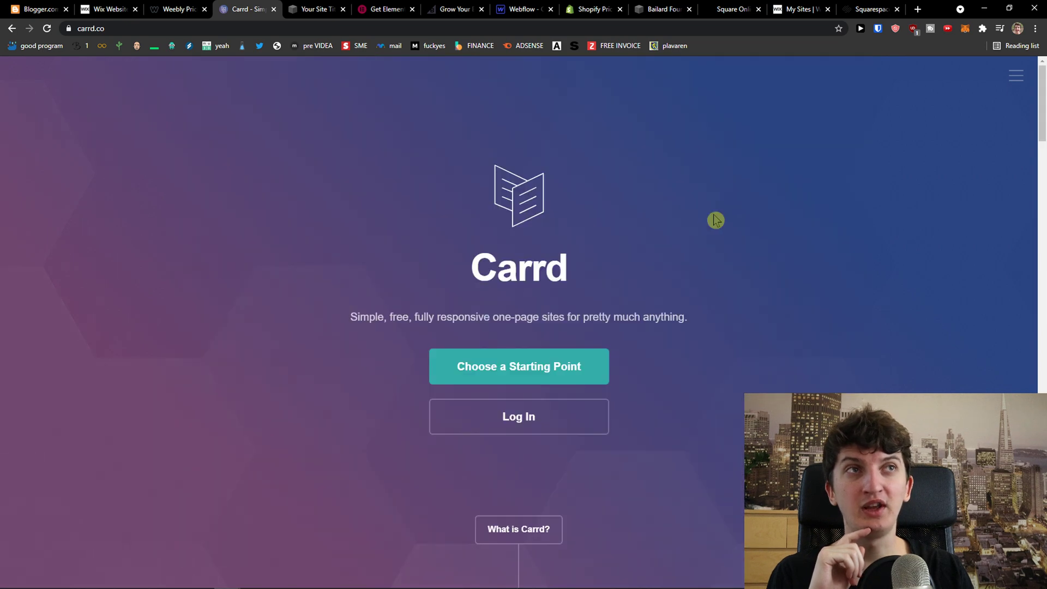
In the Squarespace editor, add an image-and-text section below the forest banner
left_click(306, 10)
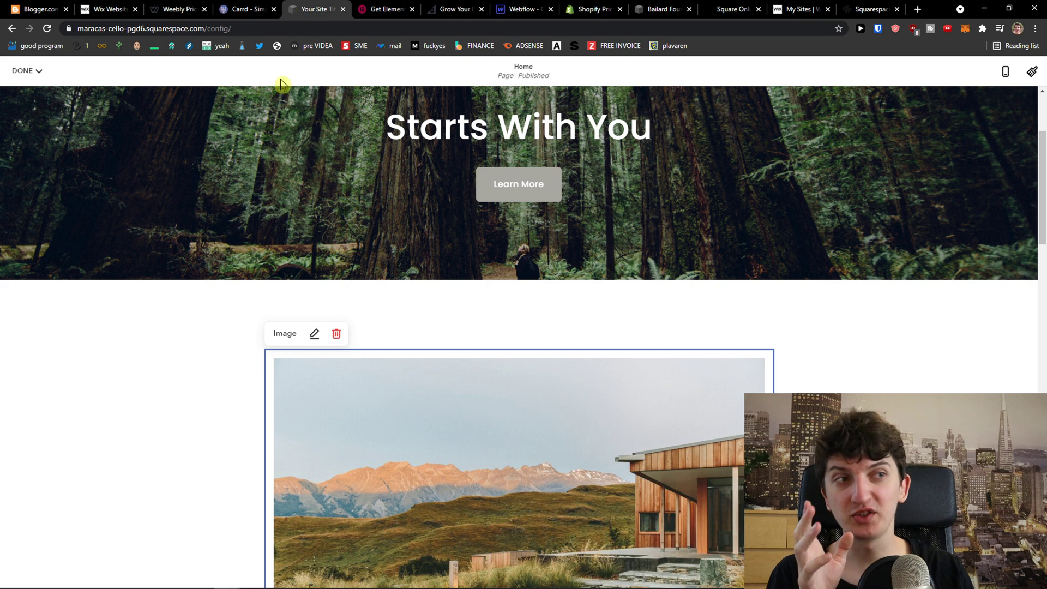
scroll(206, 124, "down", 2)
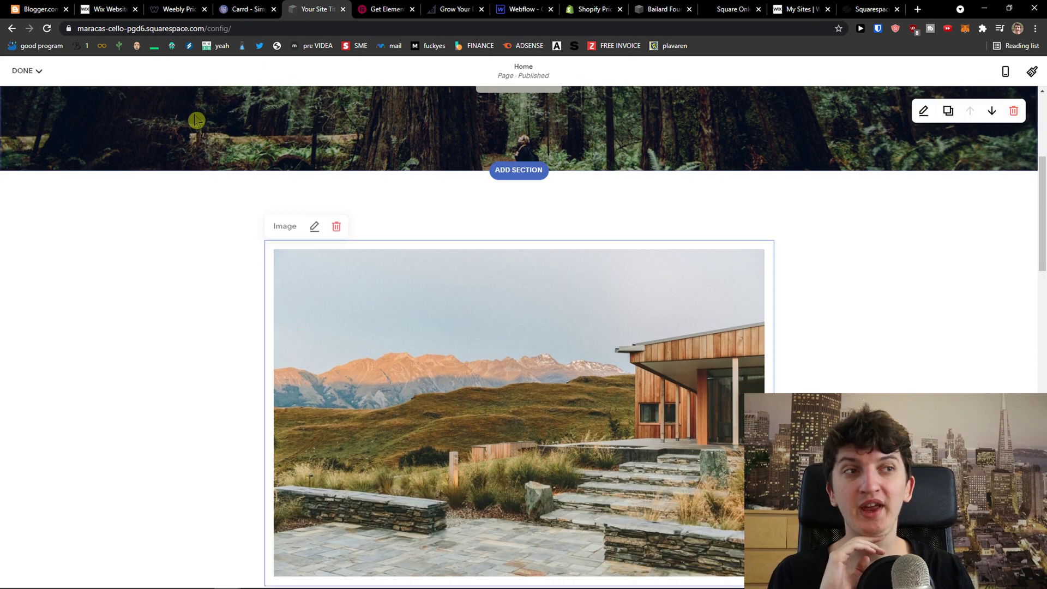
scroll(206, 120, "up", 1)
scroll(480, 206, "up", 3)
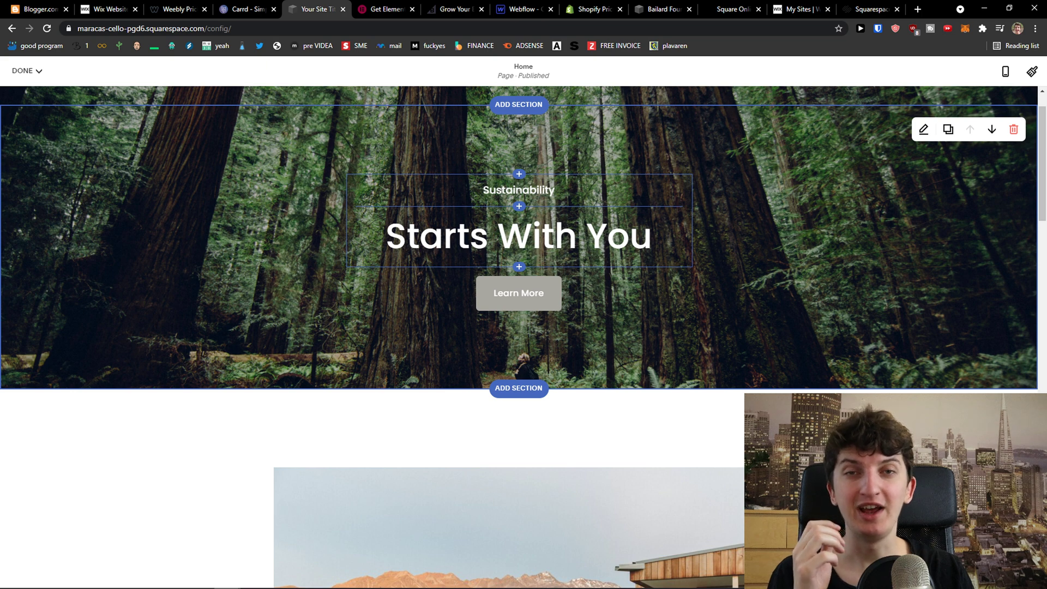
left_click(519, 388)
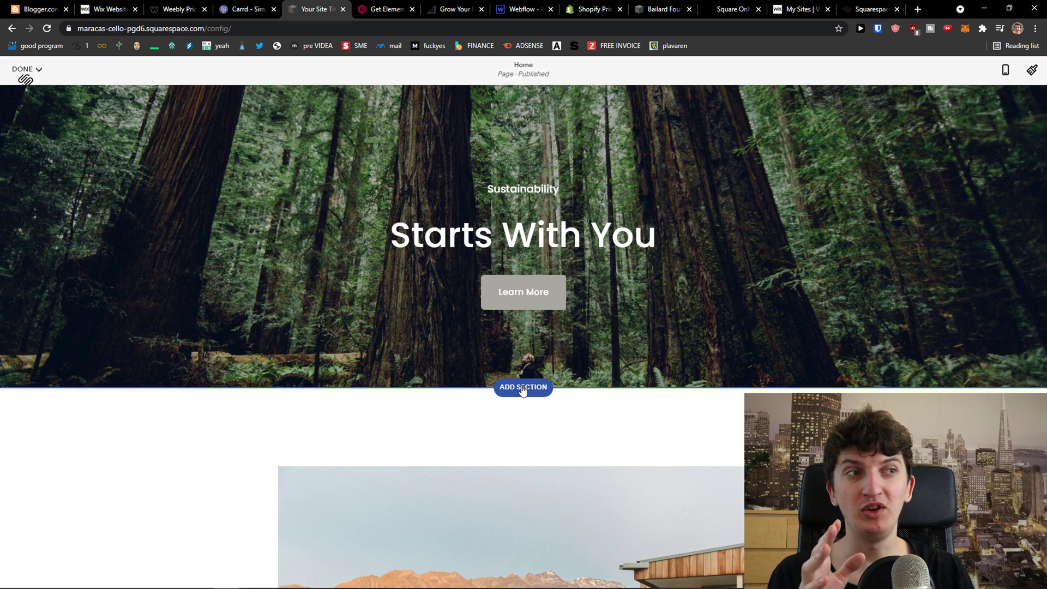
scroll(580, 342, "down", 10)
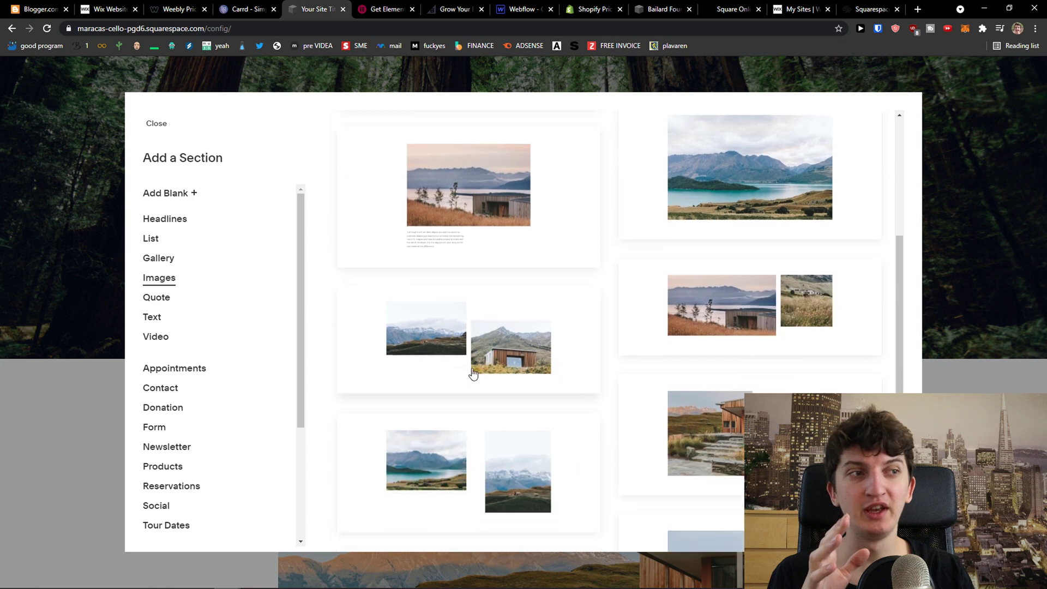
left_click(681, 309)
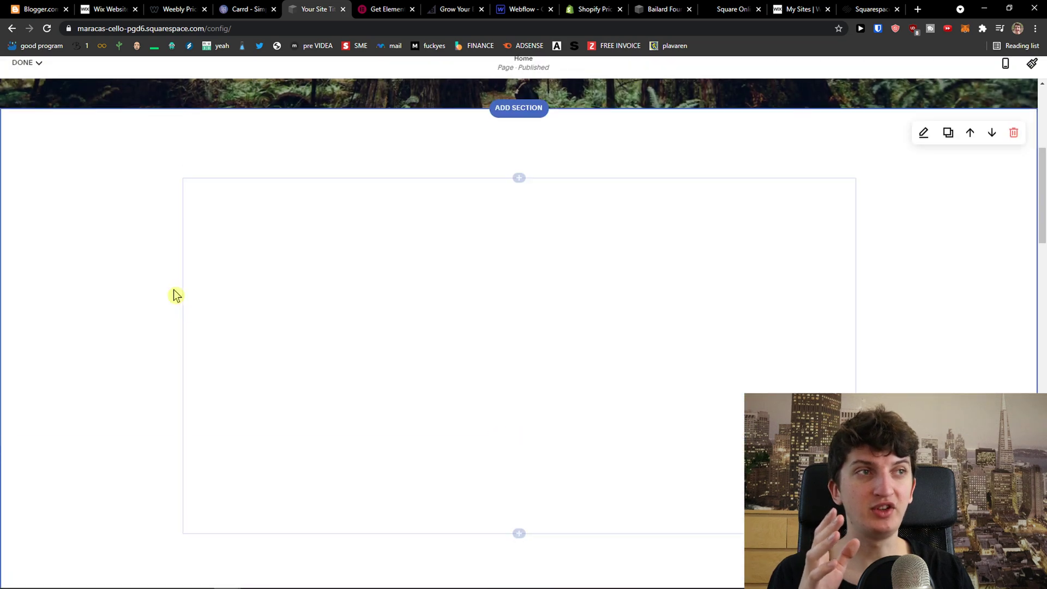
Nudge the mountain-house image block within the new section, then switch to Elementor pricing
left_click(518, 185)
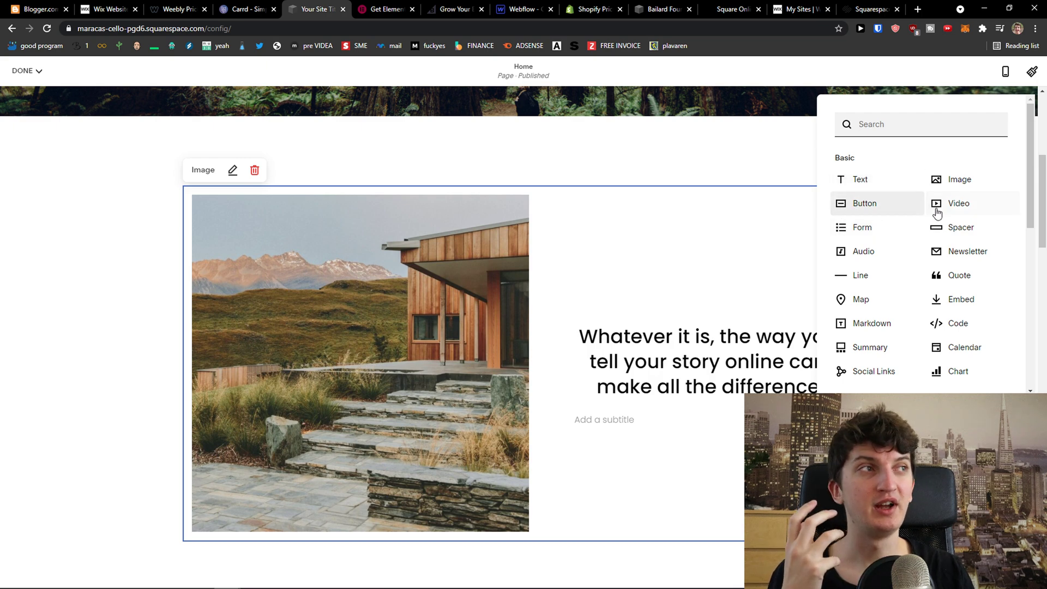
scroll(936, 212, "down", 6)
left_click(643, 166)
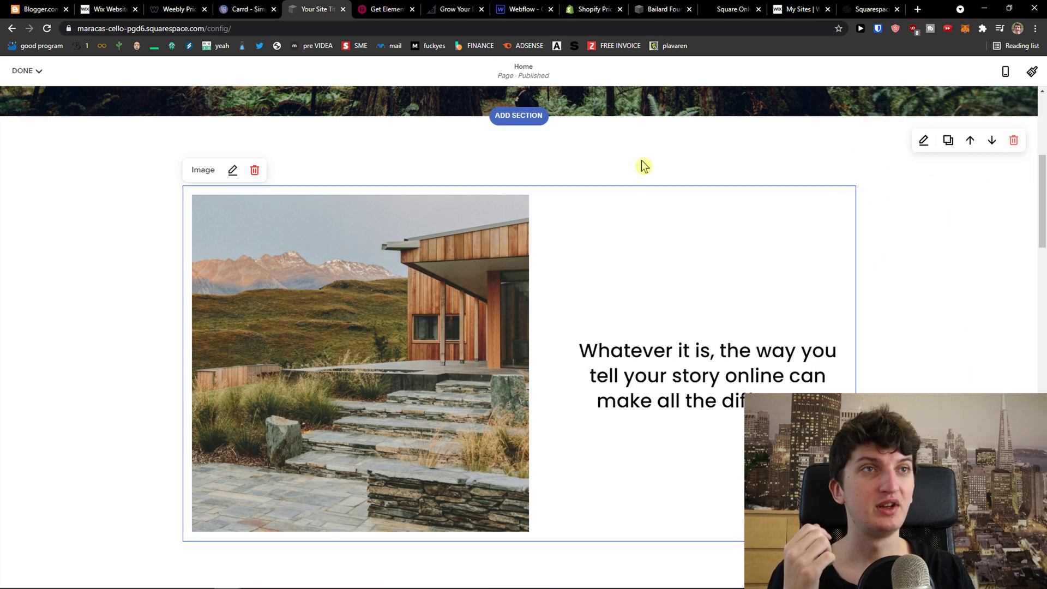
mouse_move(402, 232)
left_mouse_down()
mouse_move(284, 236)
mouse_move(402, 227)
left_mouse_up()
scroll(345, 228, "up", 3)
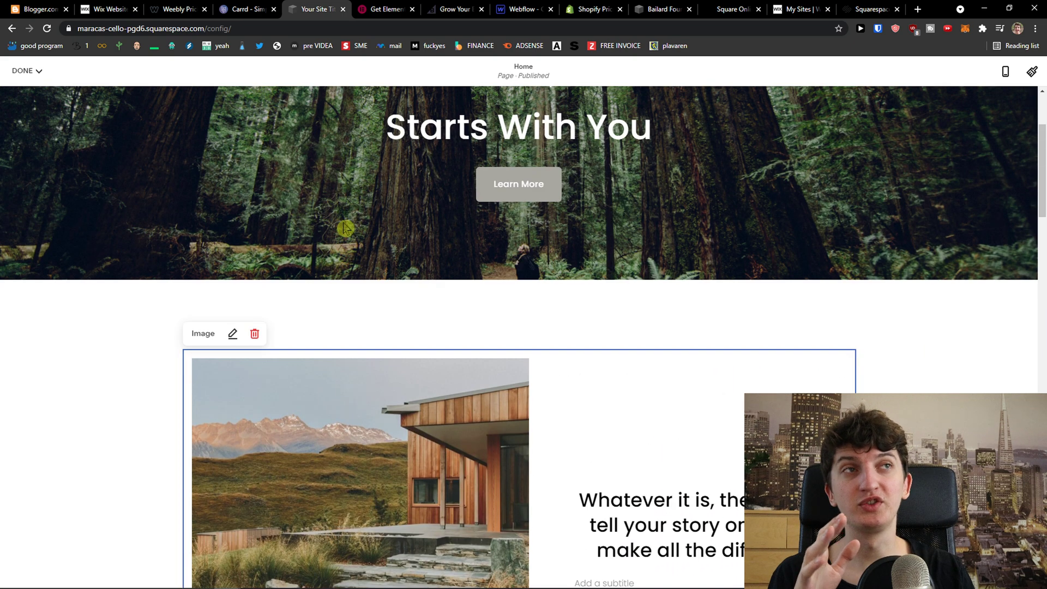
scroll(345, 228, "up", 3)
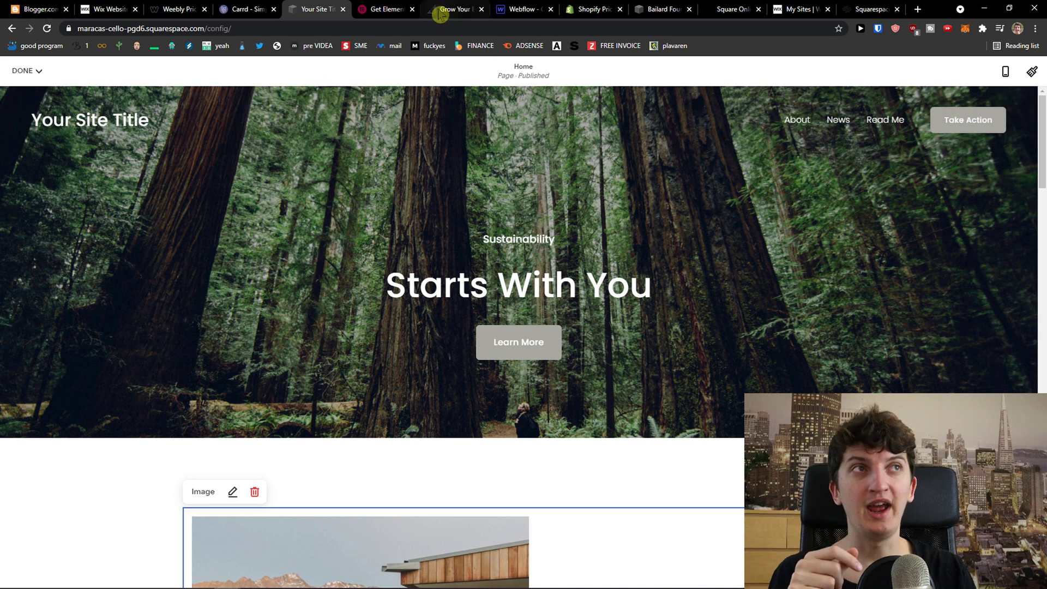
left_click(386, 8)
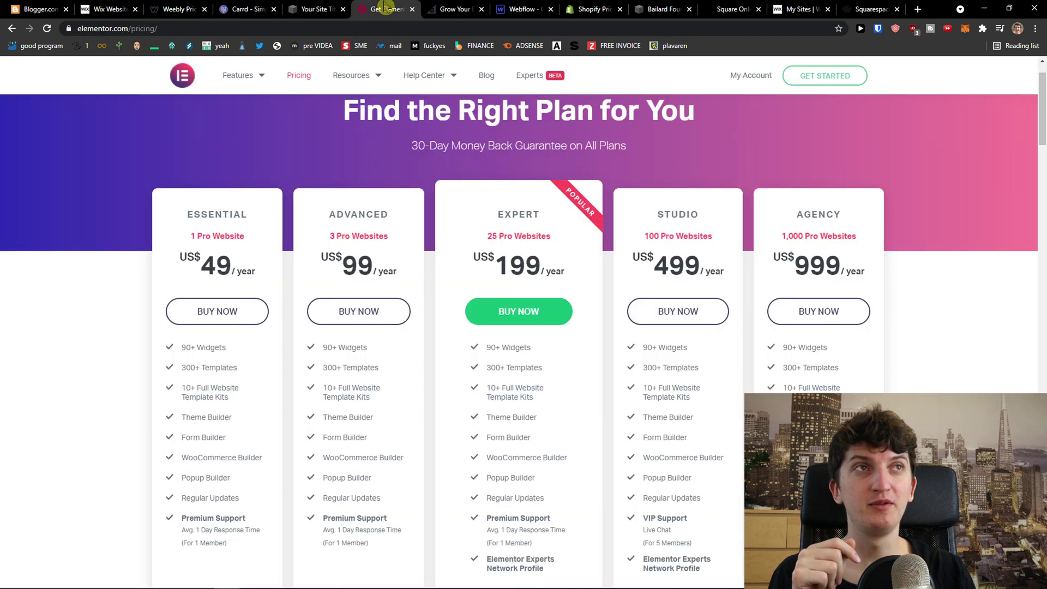
Review Elementor's plans, Essential US$49 to Agency US$999 a year, then open its homepage
scroll(406, 75, "up", 1)
mouse_move(231, 75)
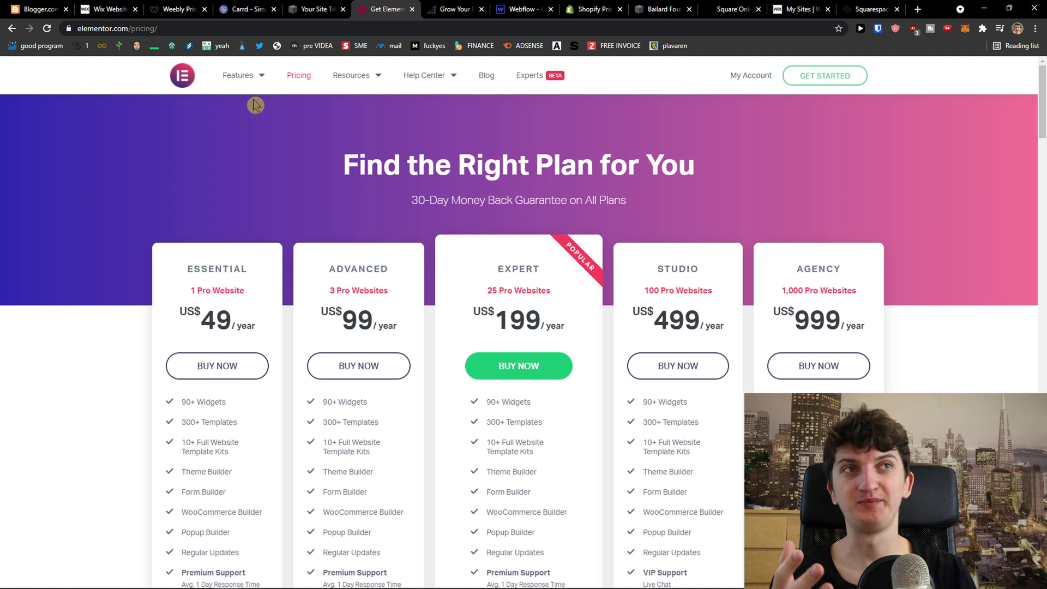
left_click(183, 79)
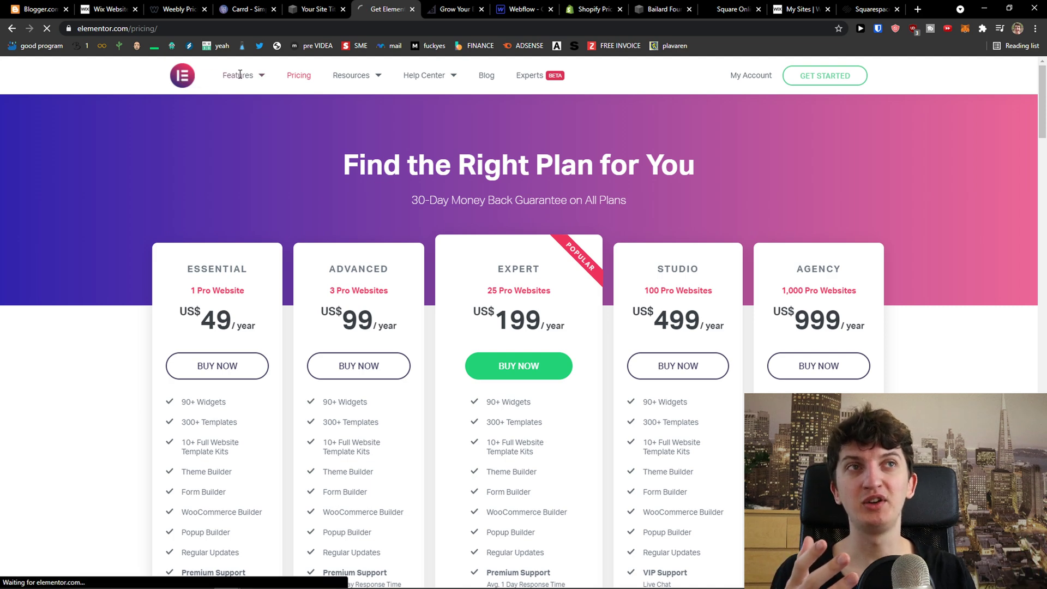
Zoom in on the Elementor homepage's live editor demo, then return to the Wix editor
scroll(180, 295, "down", 4)
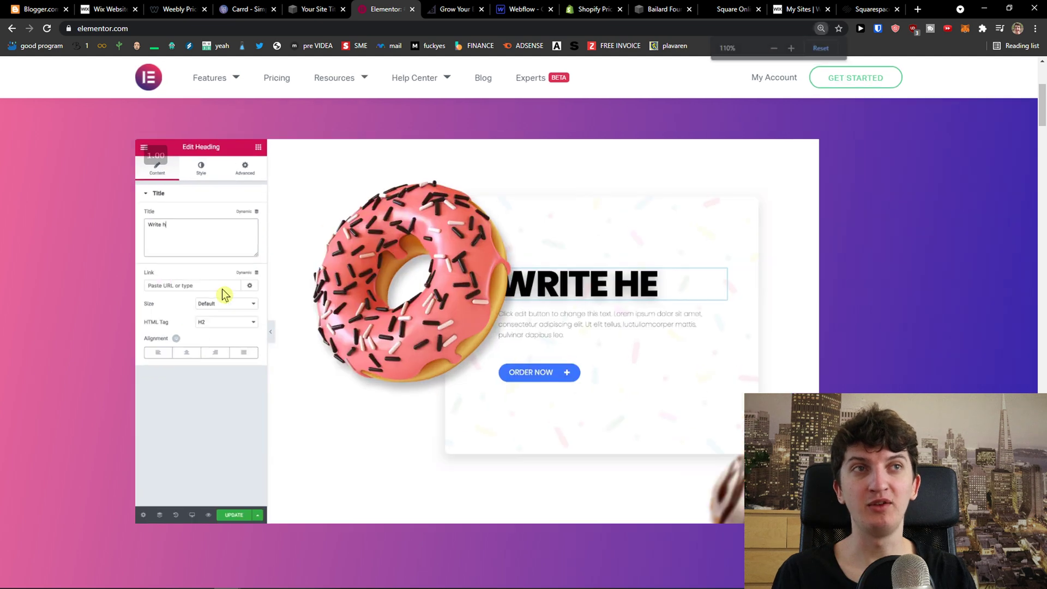
key("ctrl+plus")
key("ctrl+plus")
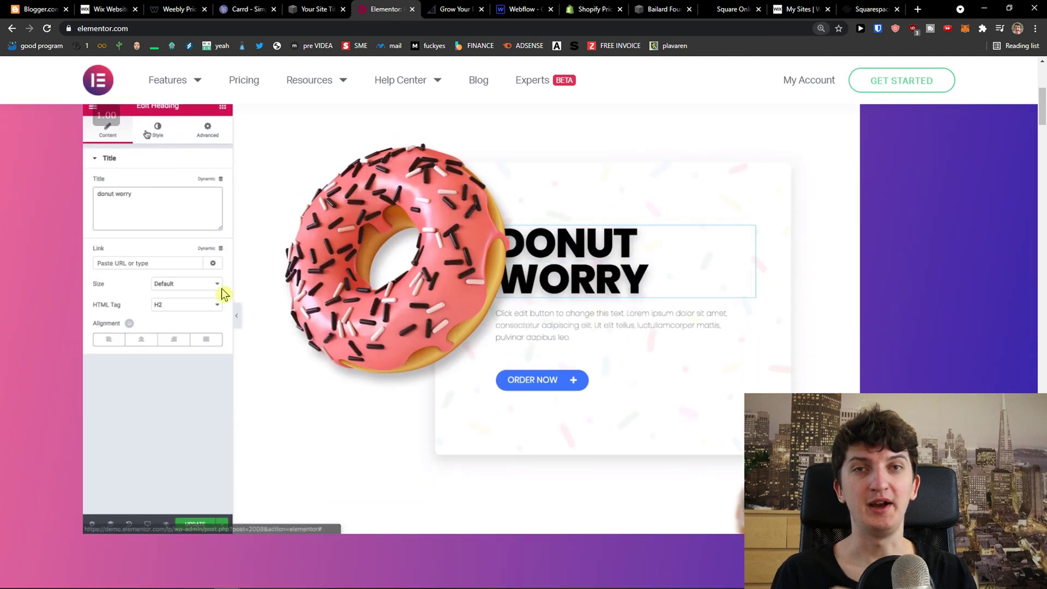
key("ctrl+plus")
key("ctrl+minus")
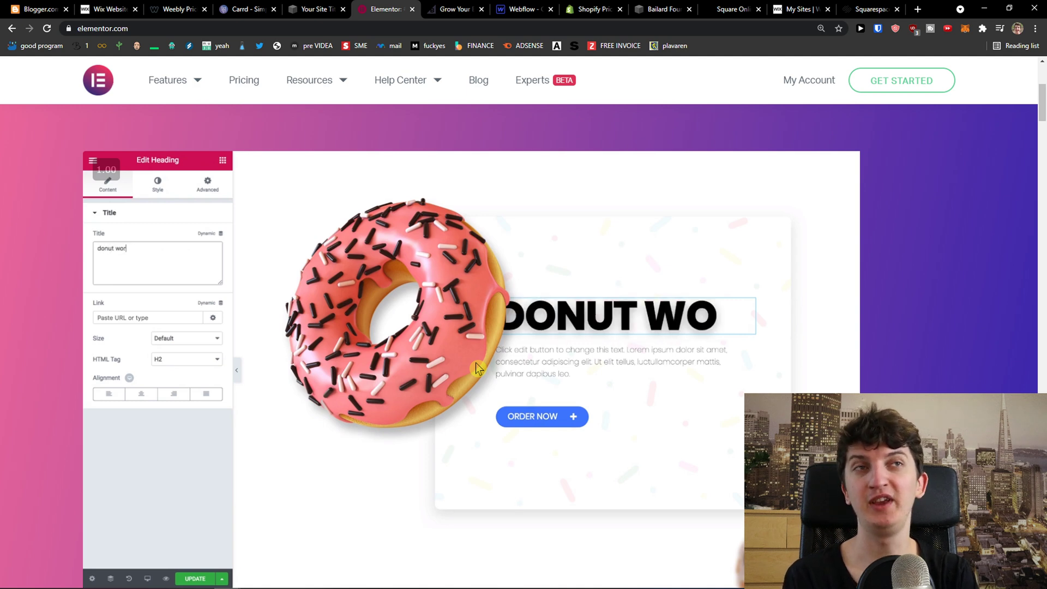
left_click(106, 8)
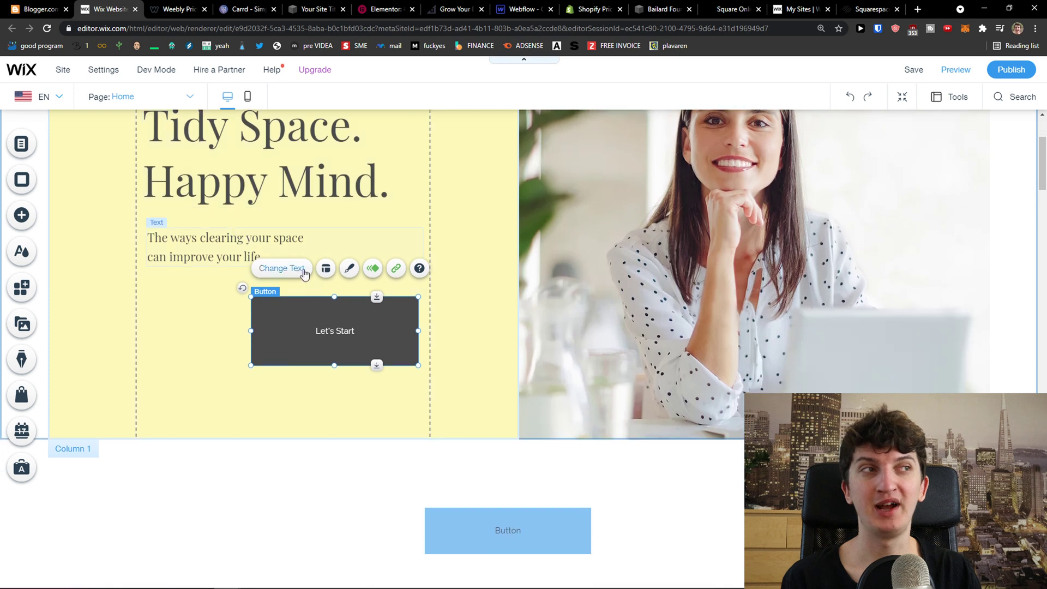
Shift the Let's Start button a little left and down, then go to Weebly pricing
left_click_drag(306, 367, 288, 384)
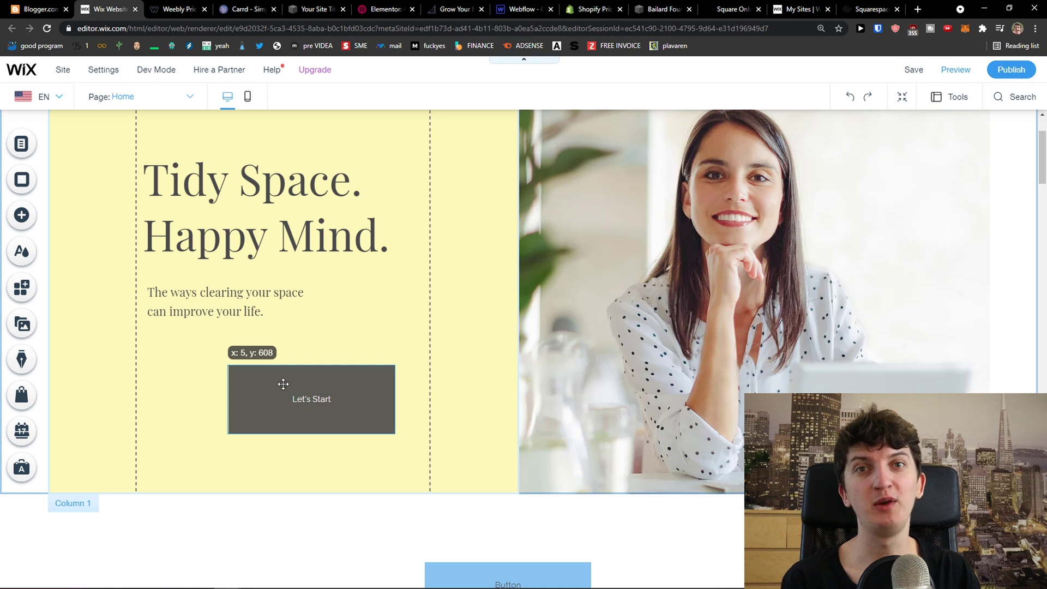
left_click_drag(283, 383, 283, 384)
left_click(180, 9)
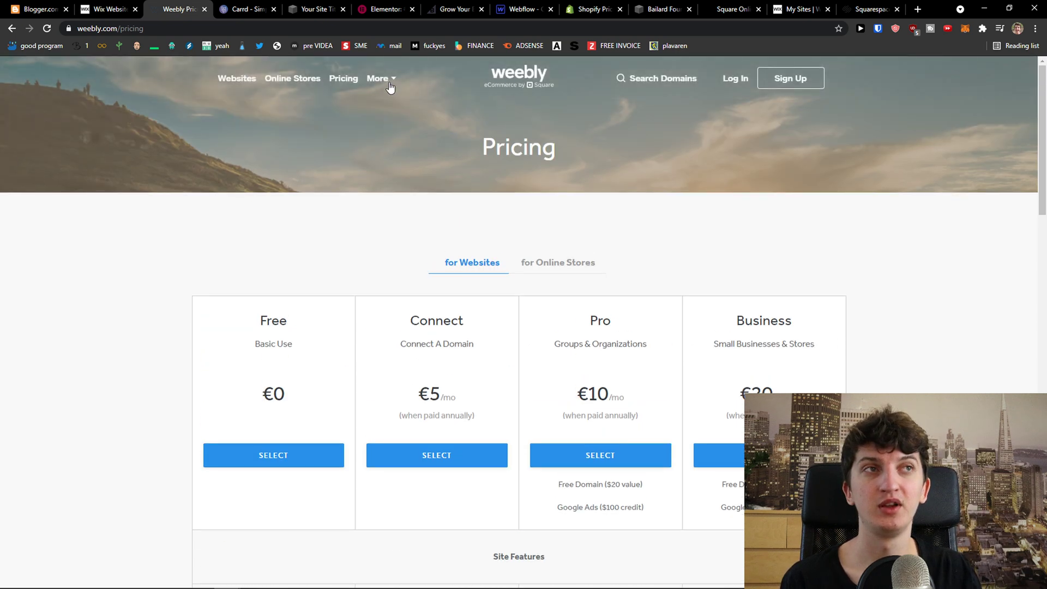
Open Weebly's Websites page and scroll through its analytics and mobile apps sections
mouse_move(390, 86)
left_click(244, 84)
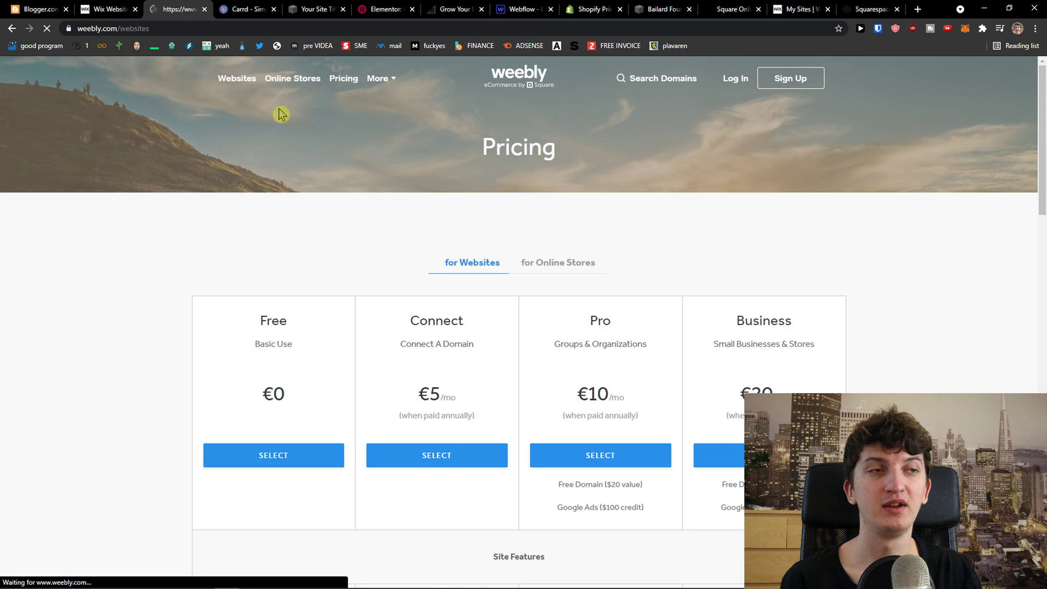
scroll(423, 195, "down", 7)
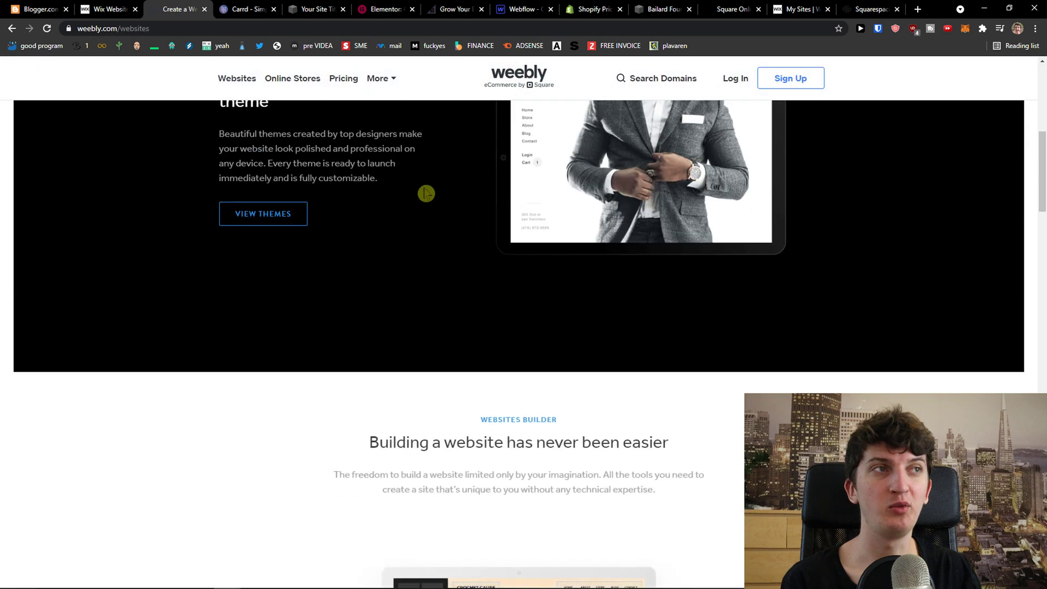
scroll(426, 193, "down", 13)
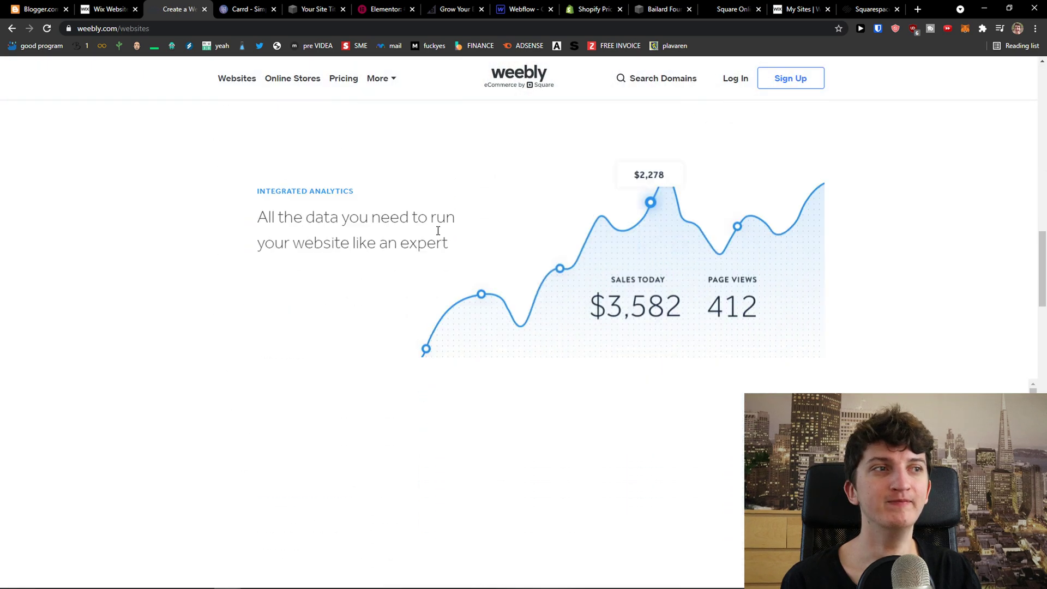
scroll(415, 232, "down", 8)
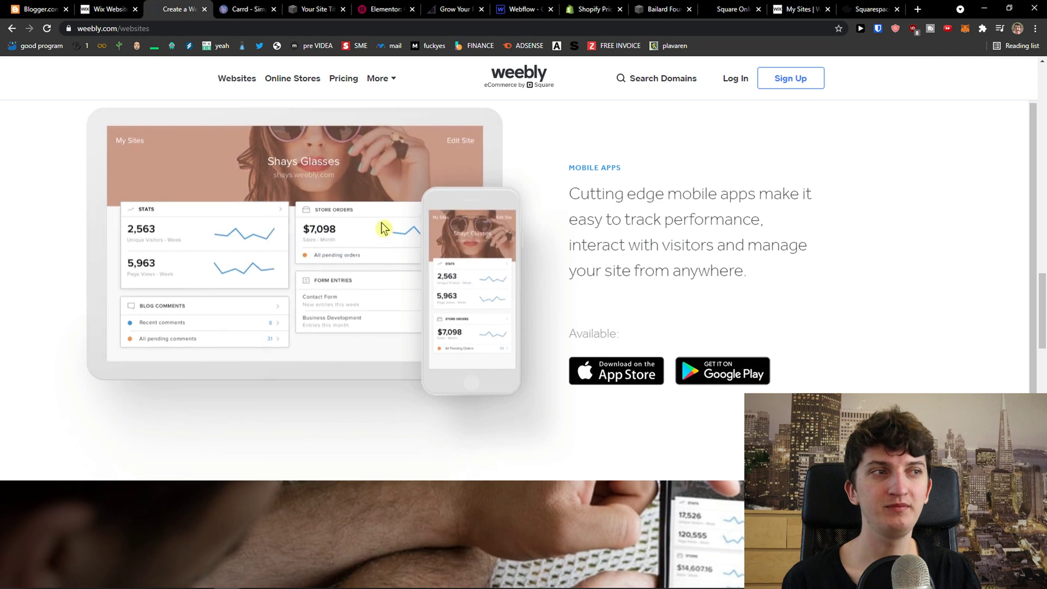
scroll(388, 221, "up", 6)
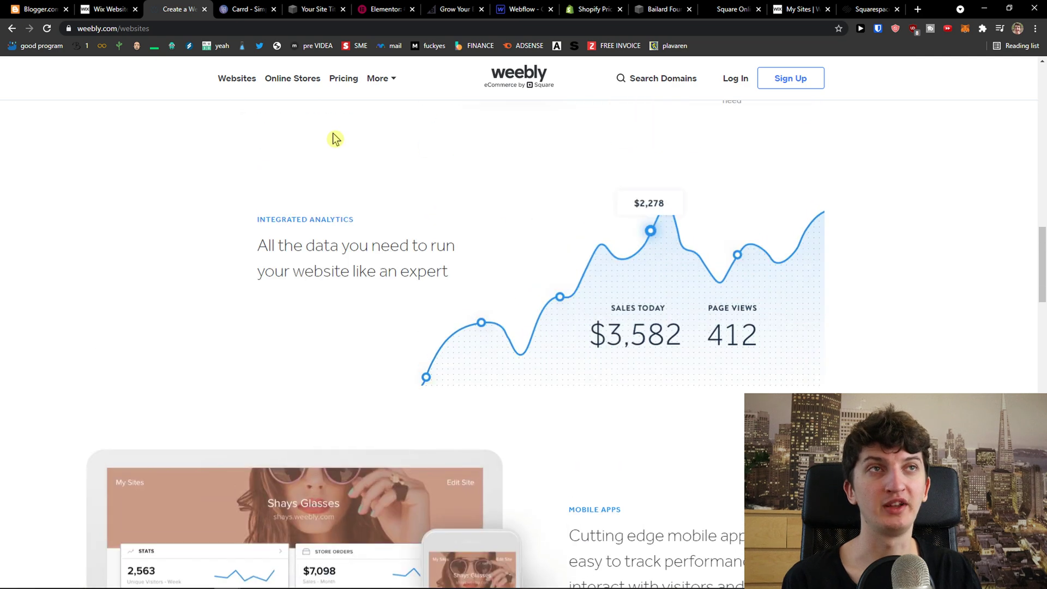
left_click(261, 7)
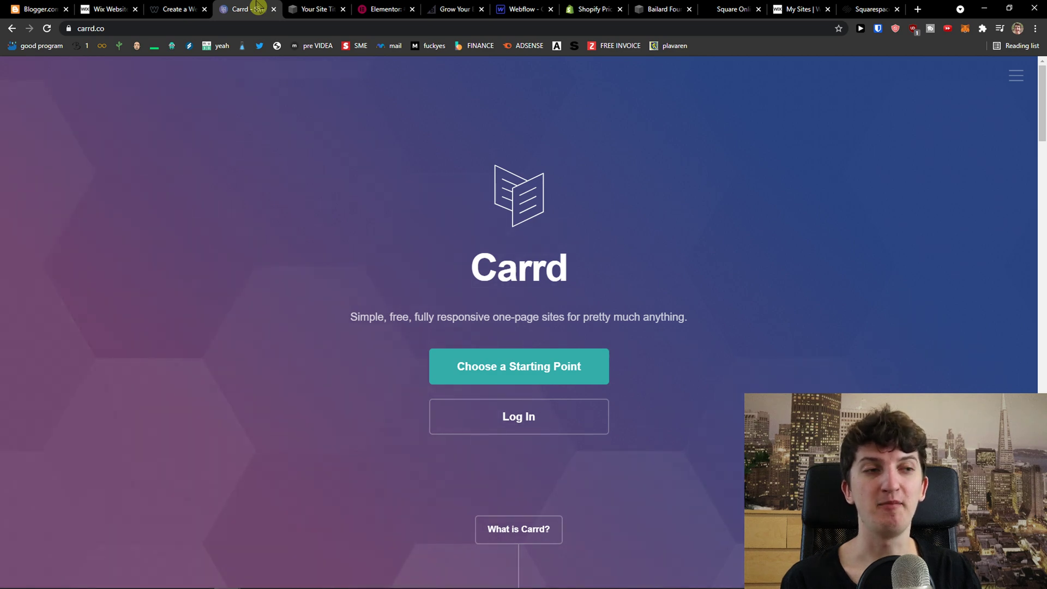
Scroll through the Squarespace editor, then finish on the Elementor image-editing demo
left_click(310, 8)
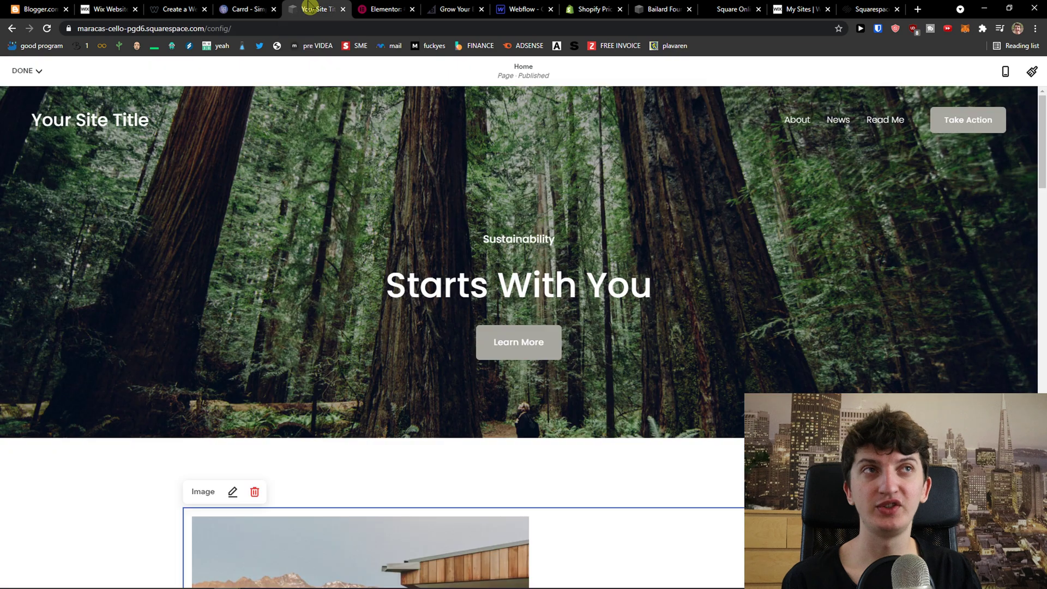
scroll(355, 143, "down", 2)
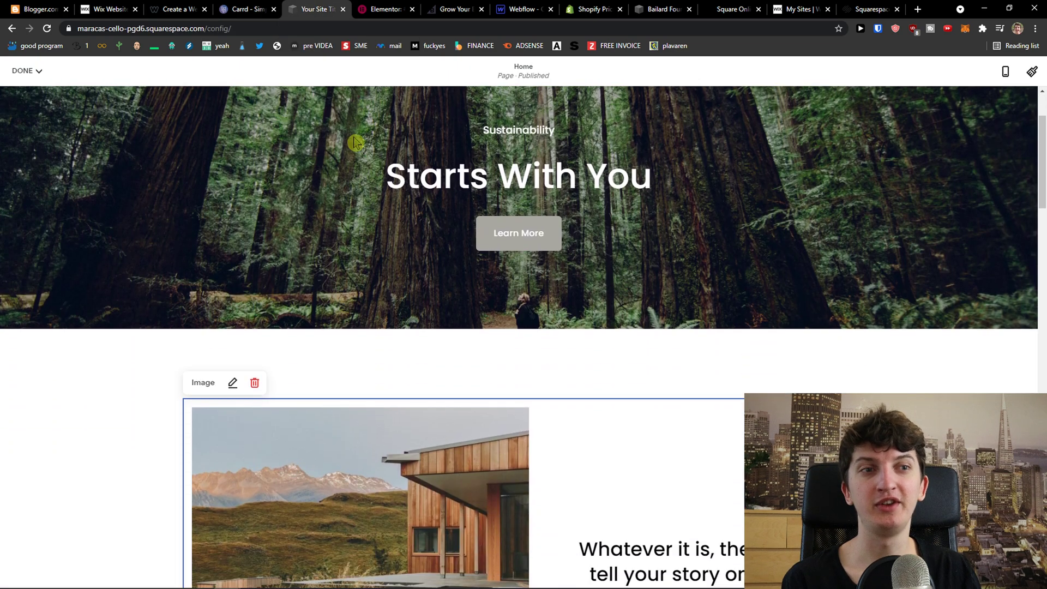
scroll(351, 137, "up", 2)
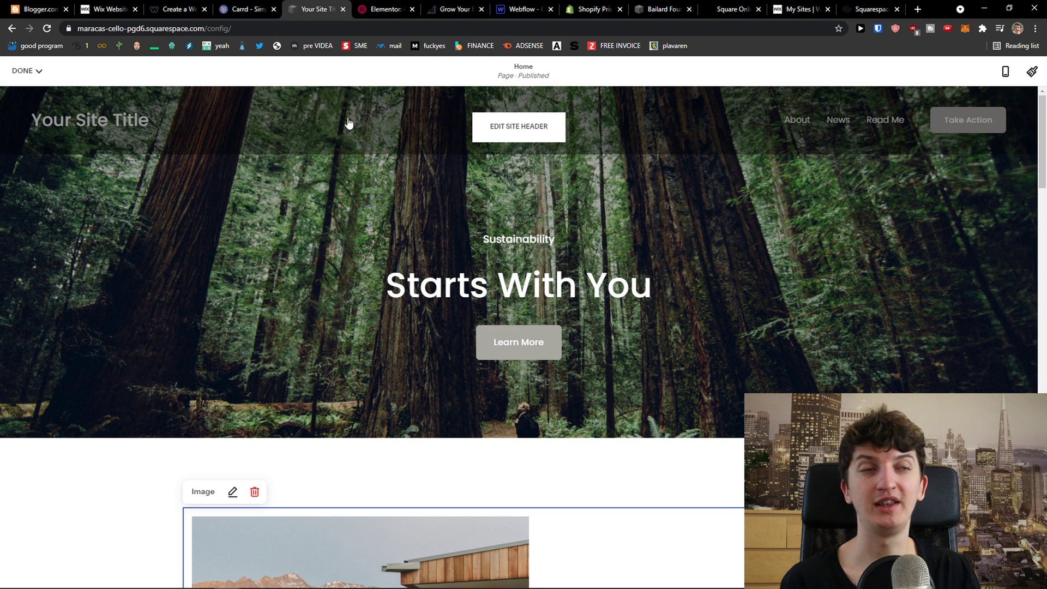
left_click(390, 7)
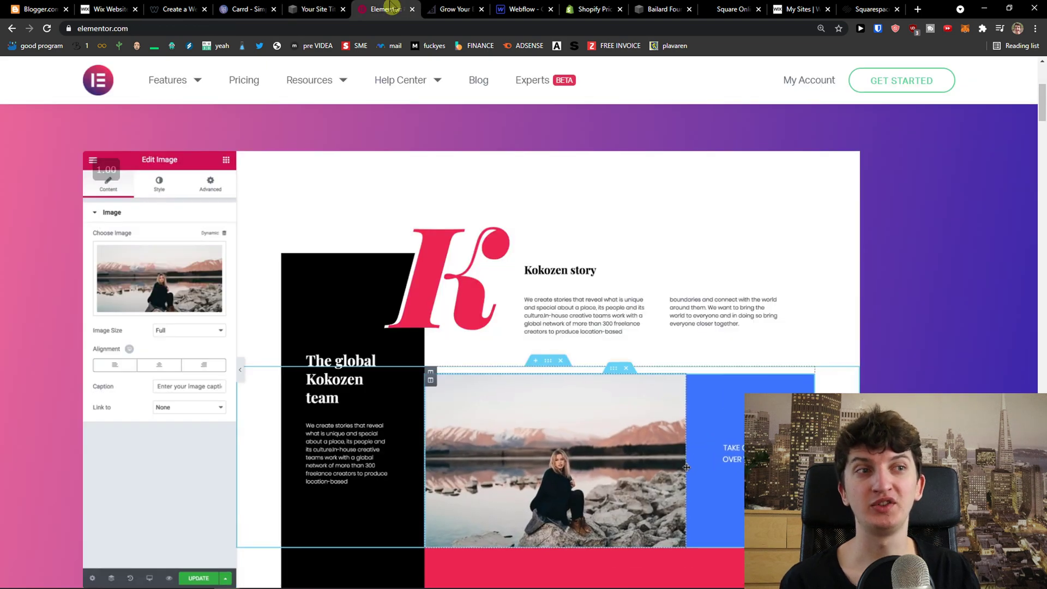